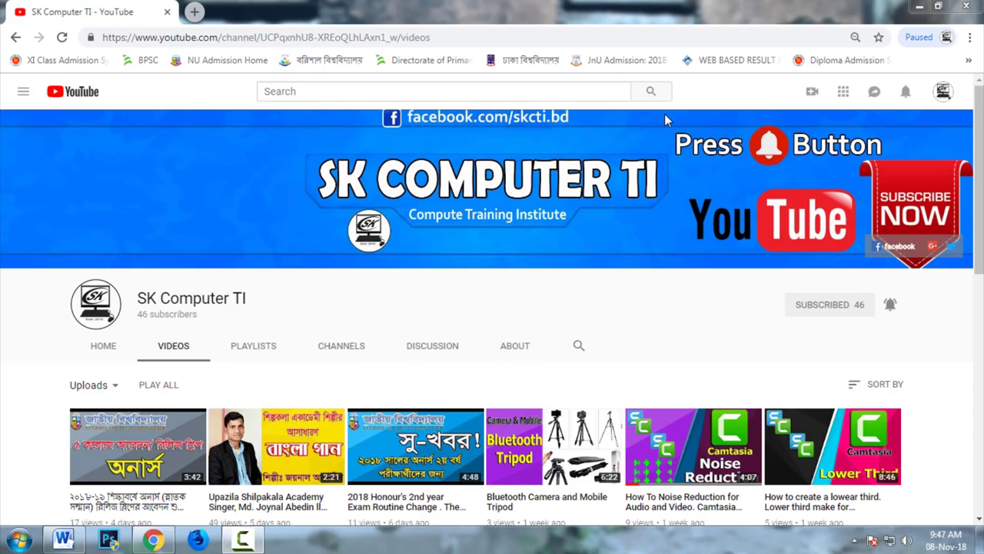
Step: Switch to Word's blank Document2, set zoom to 100%, and show its File Info page
left_click(63, 540)
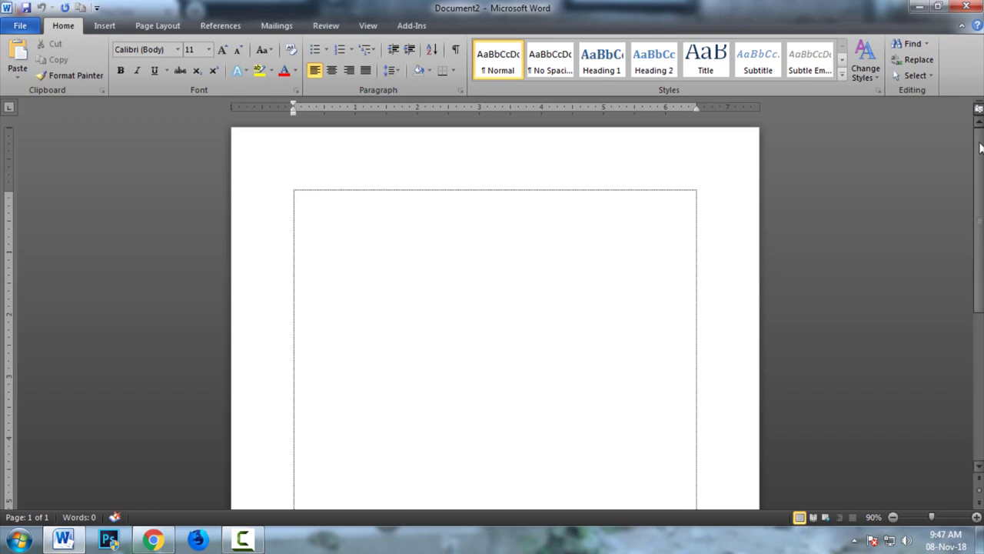
scroll(978, 154, "down", 2)
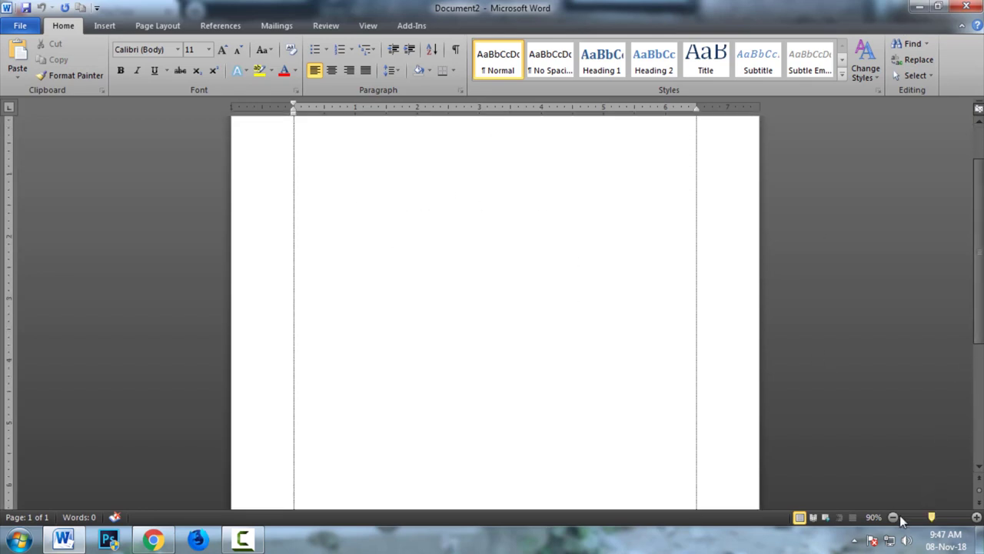
left_click_drag(931, 516, 937, 528)
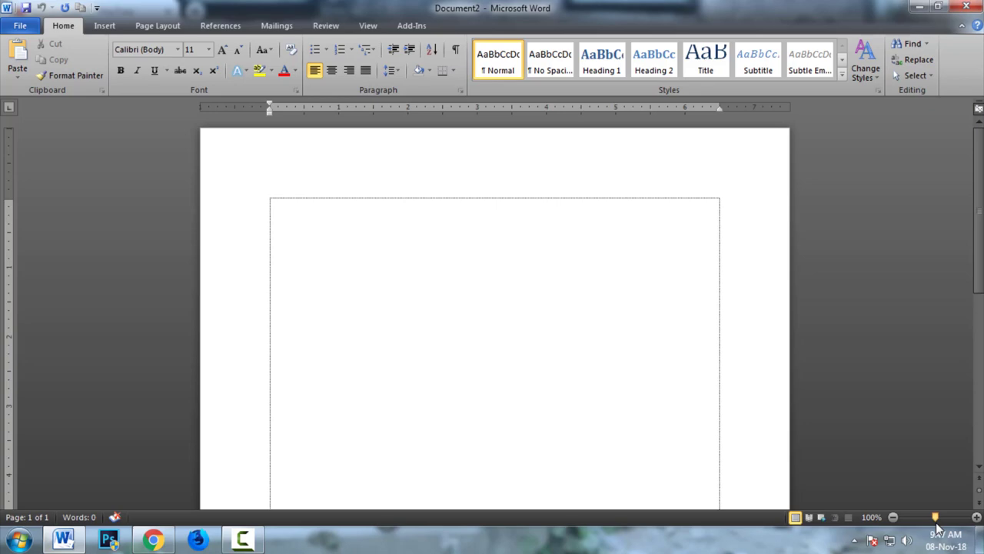
left_click(20, 26)
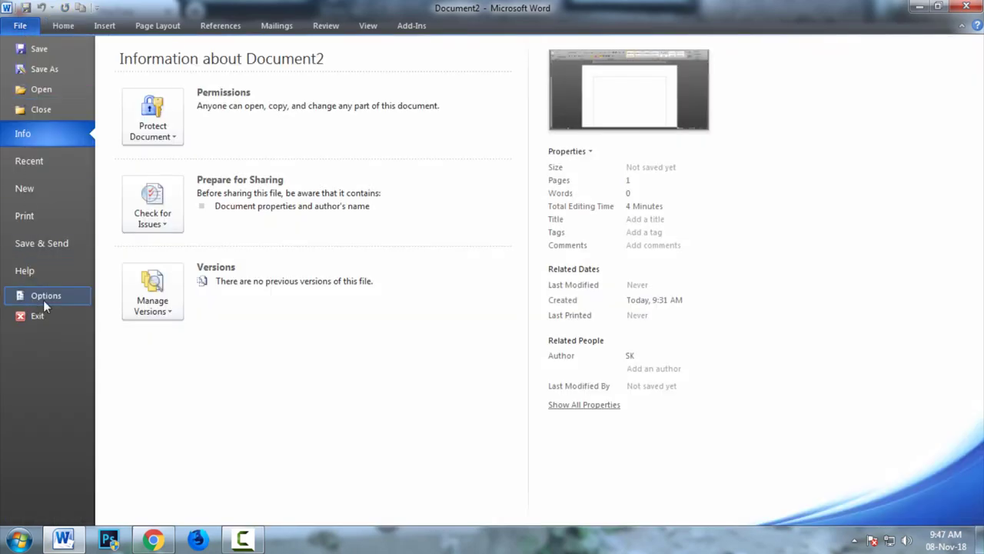
left_click(38, 296)
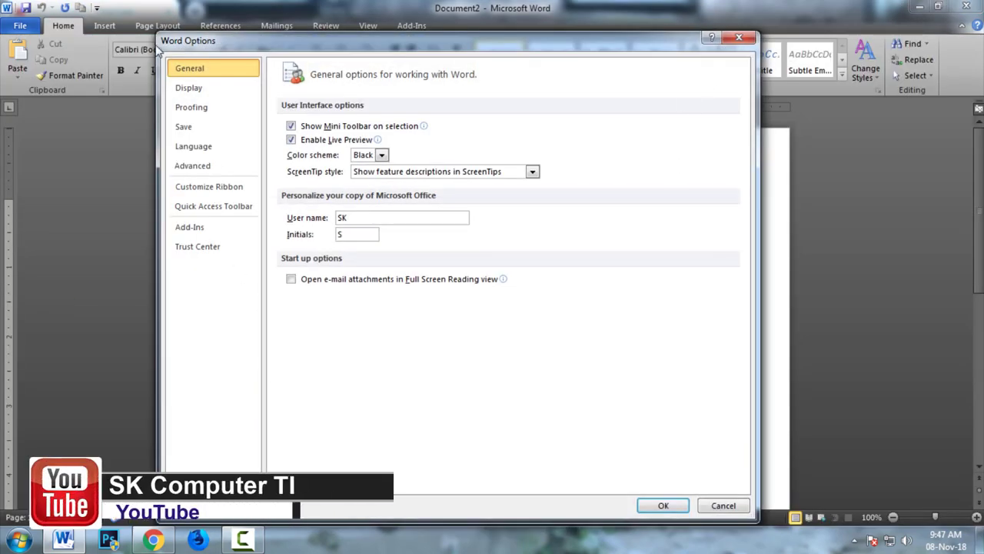
left_click_drag(163, 44, 231, 45)
left_click(806, 37)
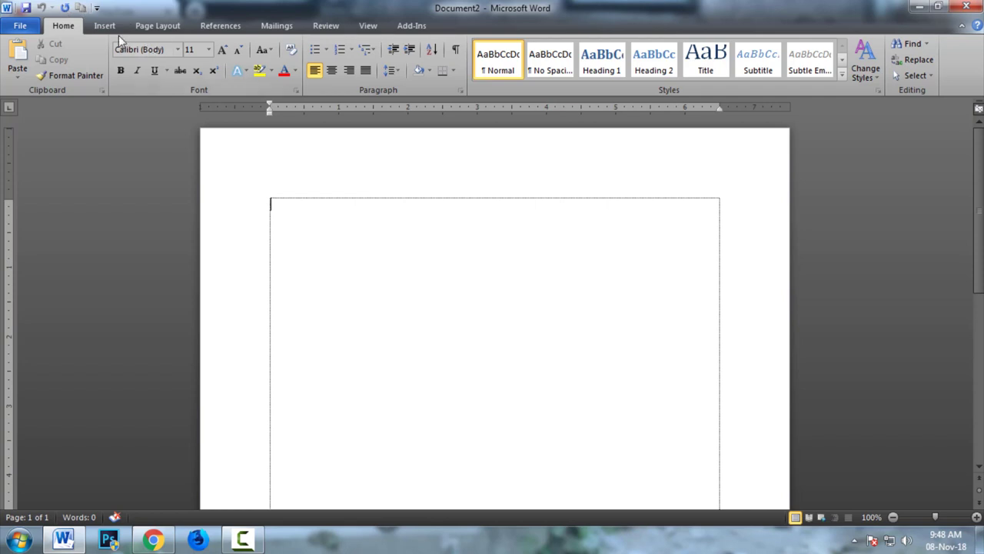
left_click(368, 26)
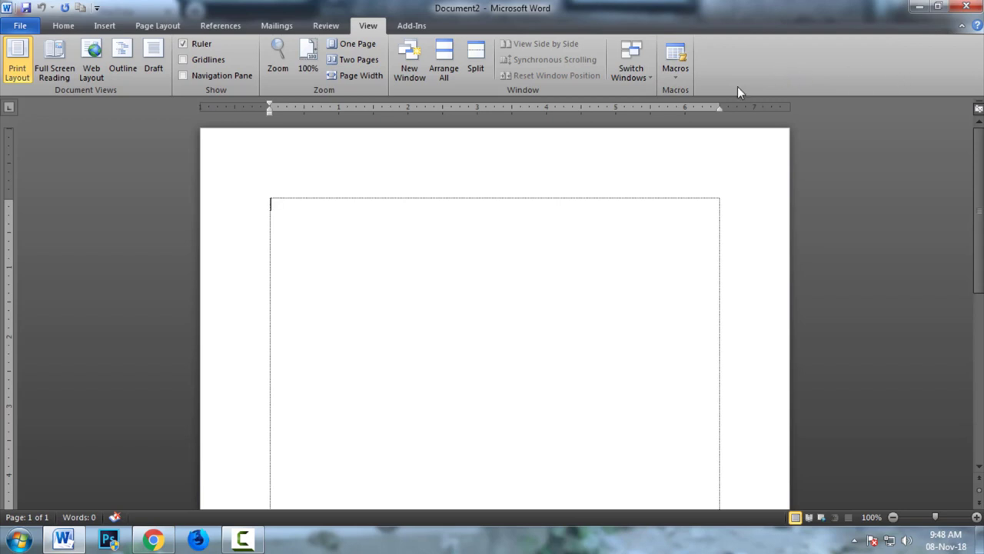
left_click(64, 26)
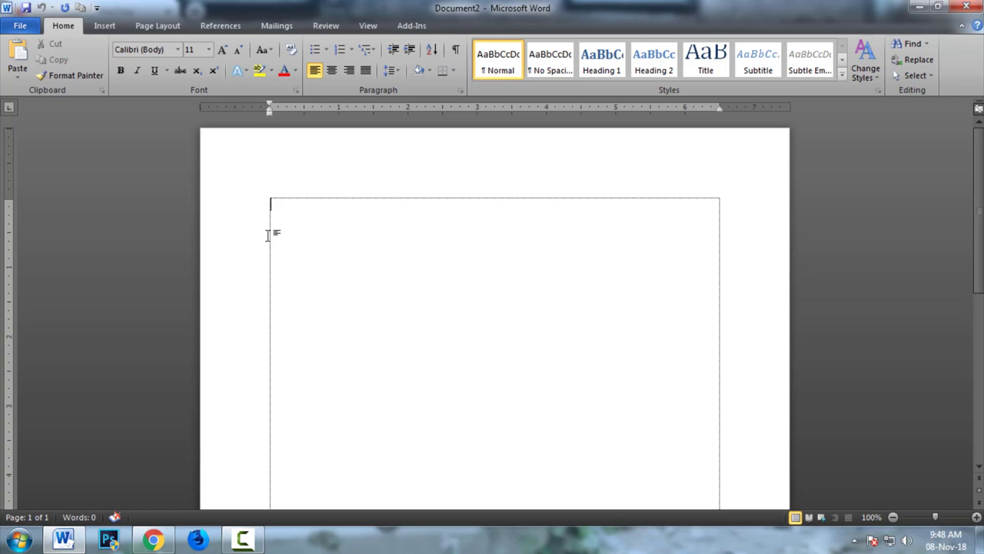
left_click(32, 26)
Step: In Word Options General settings, change the color scheme from Black to Silver and apply
left_click(40, 295)
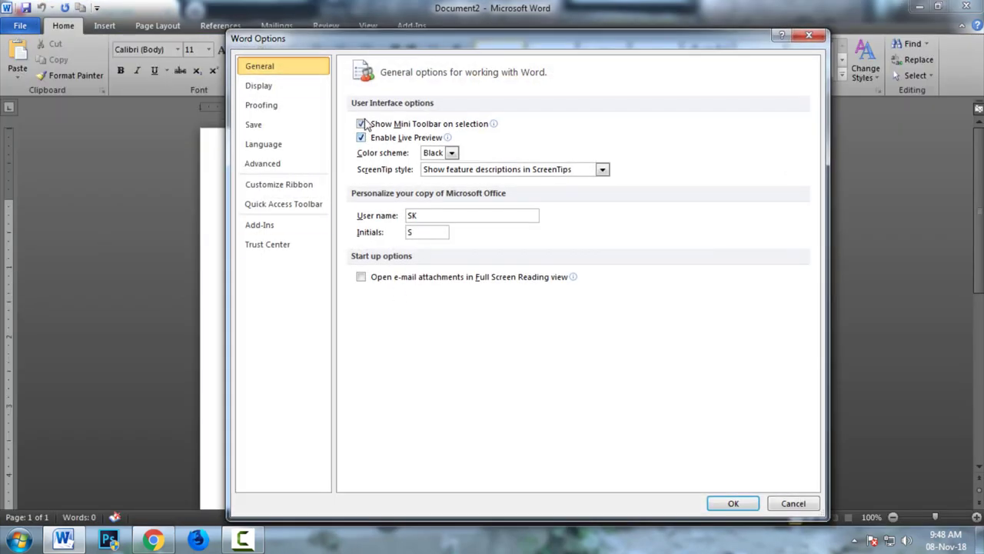
left_click_drag(609, 40, 634, 52)
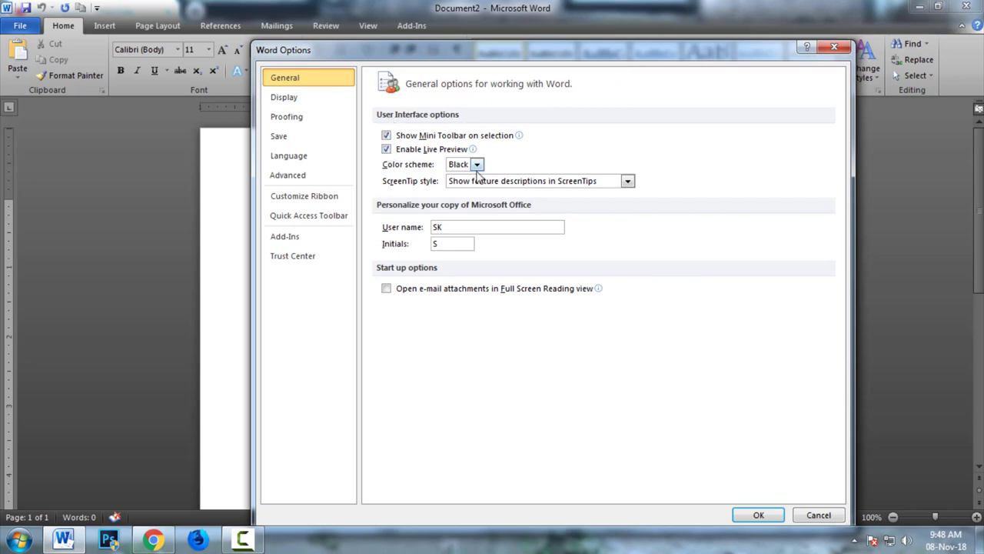
left_click(476, 166)
left_click(460, 191)
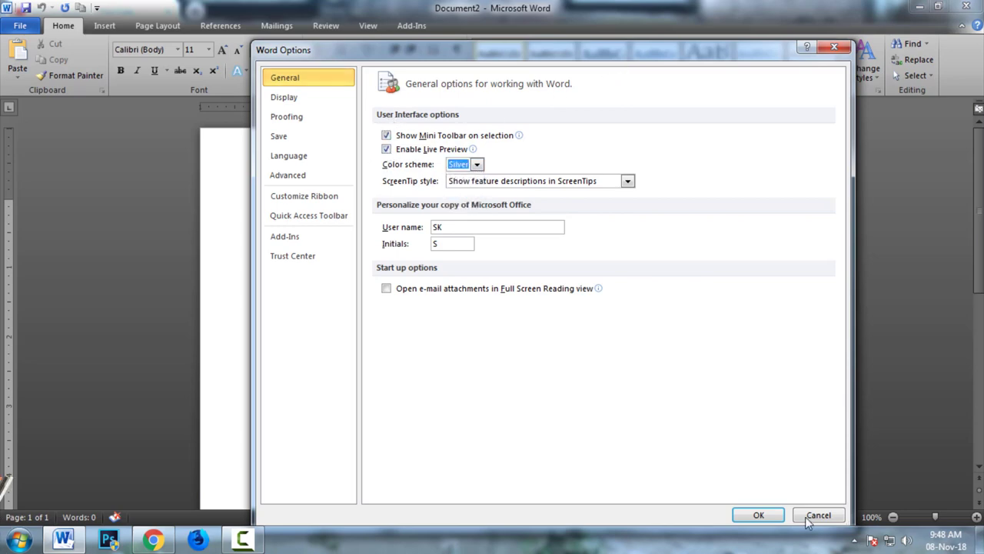
left_click(758, 515)
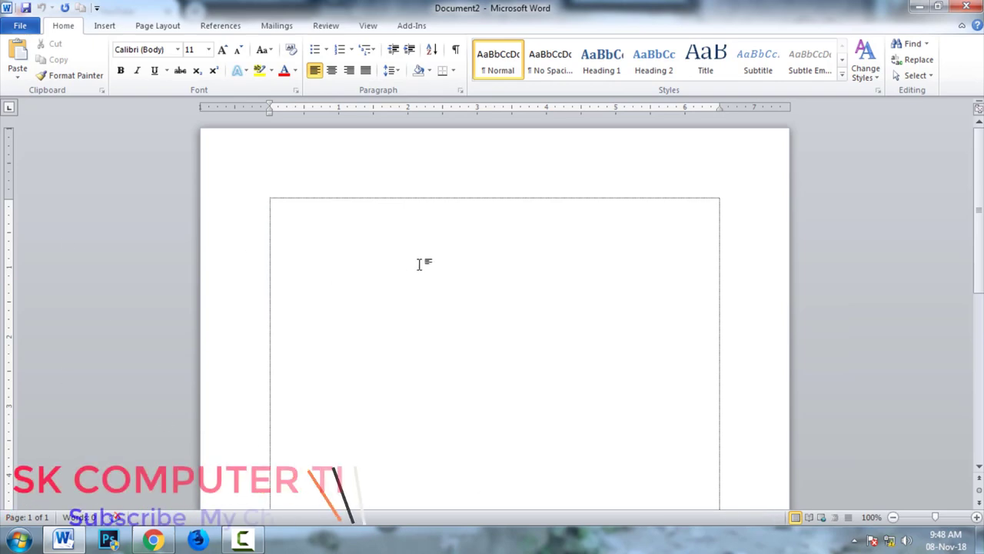
Step: Reopen Word Options and go through the Display settings to the Proofing settings
left_click(23, 28)
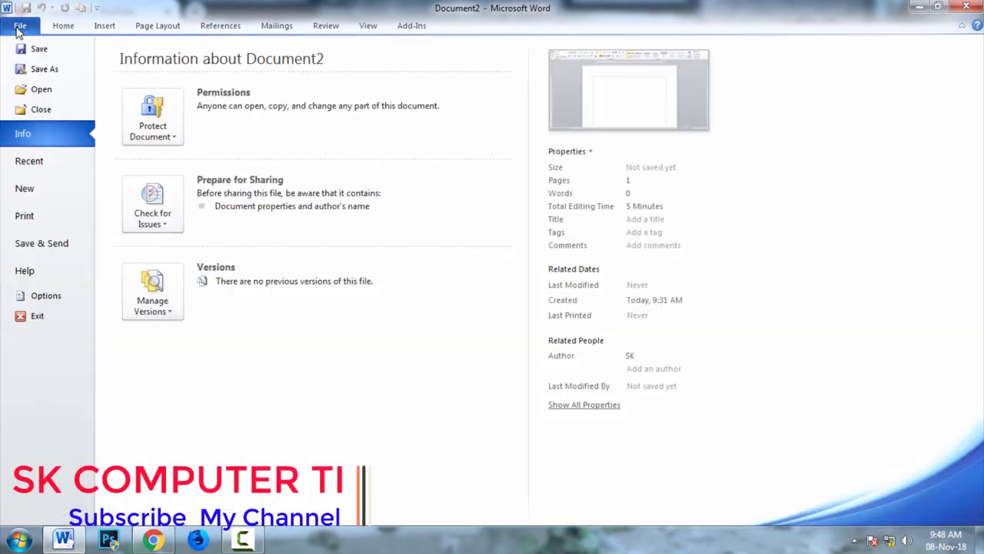
left_click(42, 296)
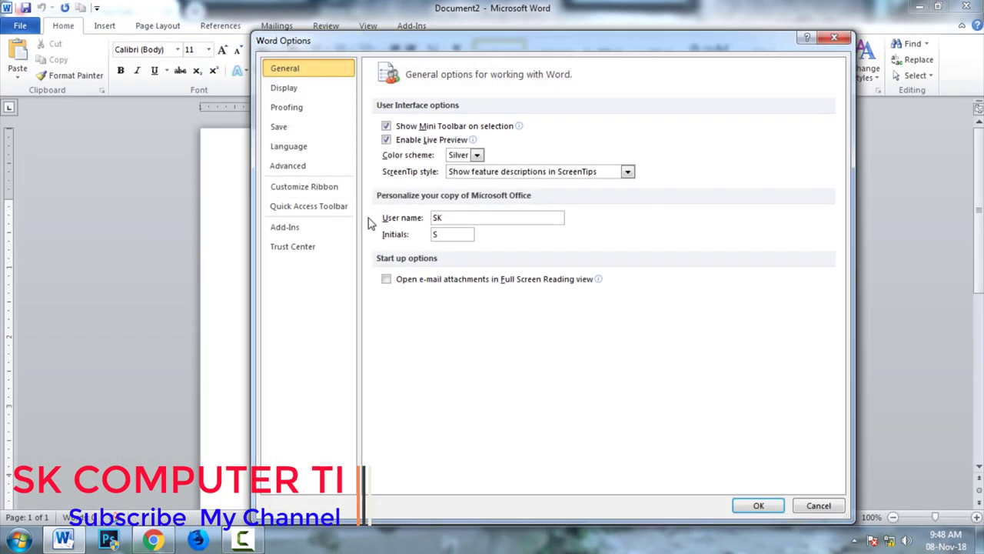
left_click_drag(380, 41, 334, 40)
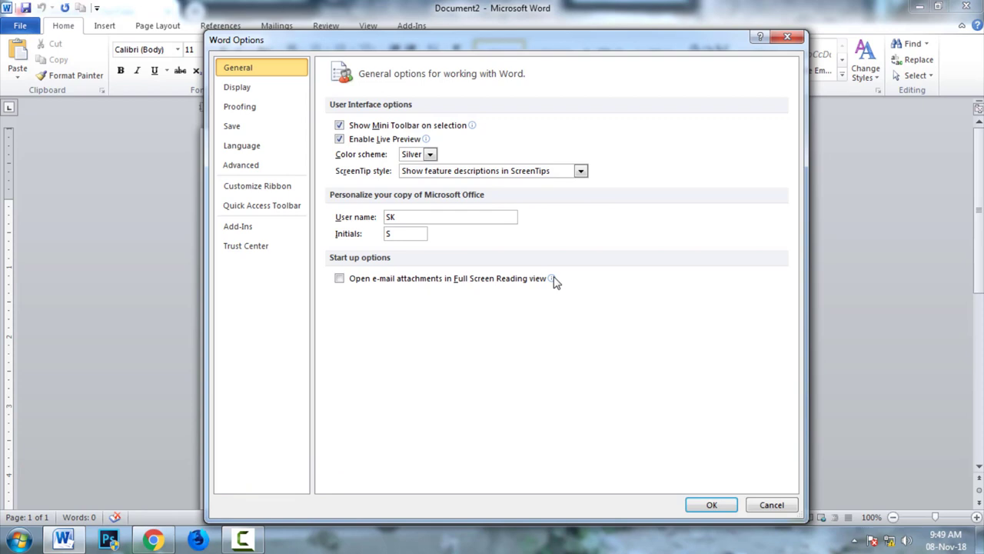
mouse_move(553, 280)
left_click(240, 88)
left_click(244, 109)
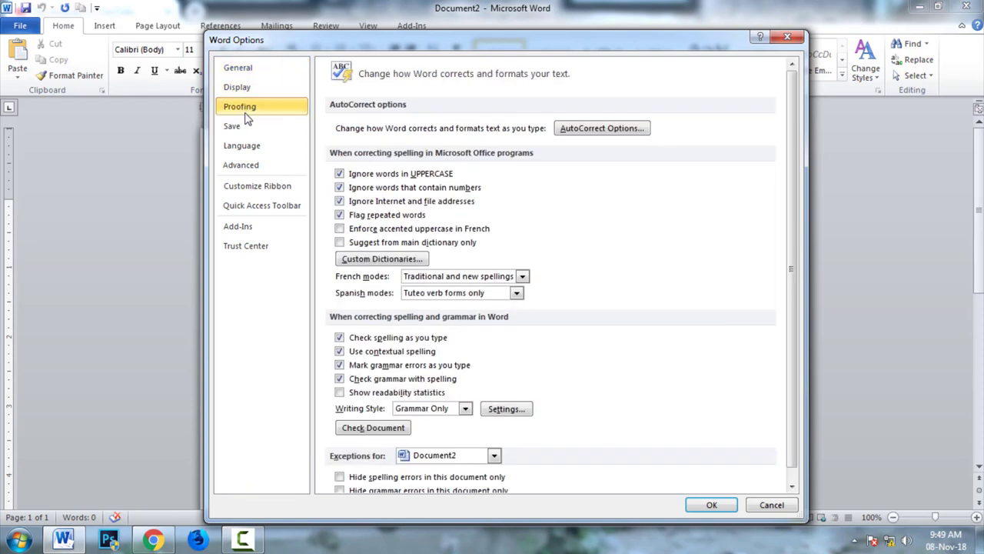
Step: Review the Save settings, keeping Word Document (*.docx) and Document2 fidelity unchanged, then view Language
left_click(233, 127)
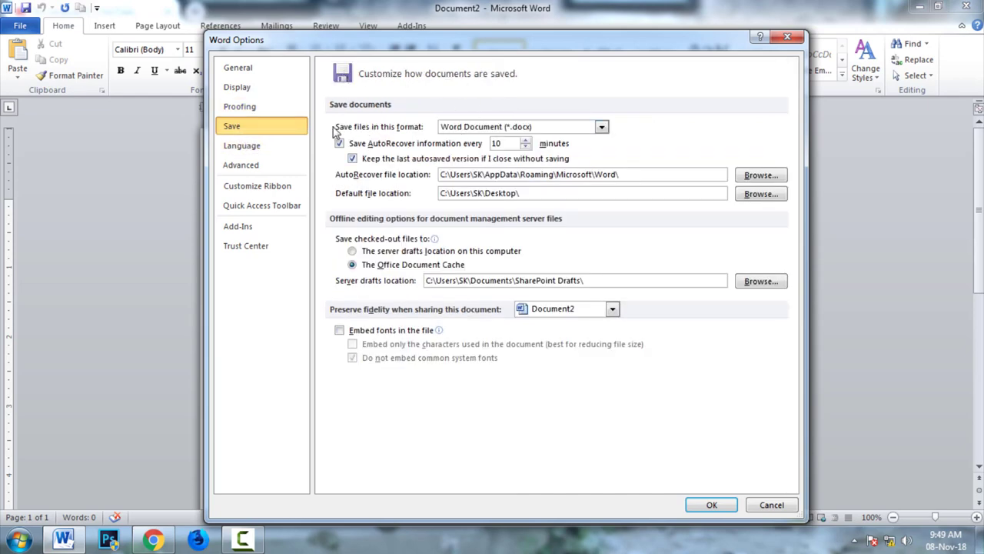
left_click(572, 128)
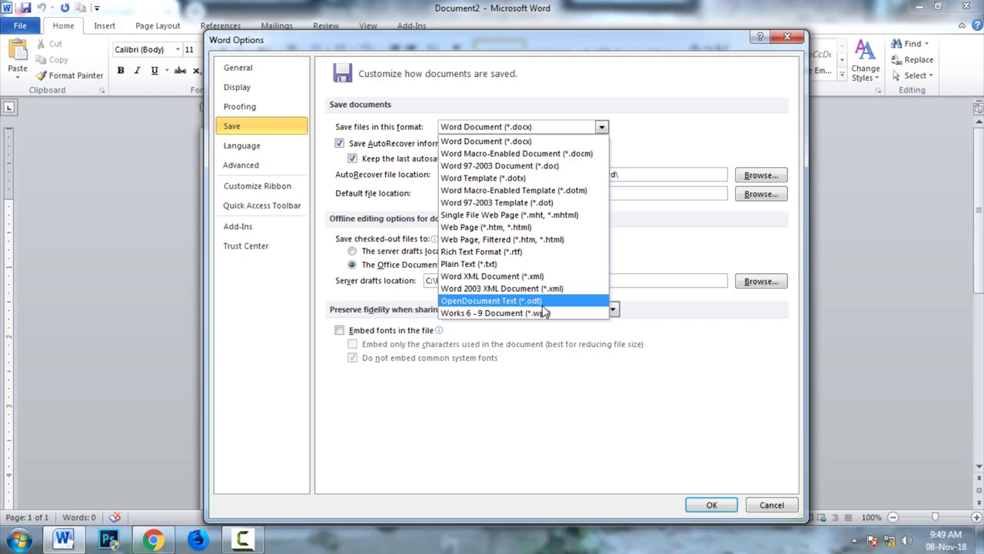
left_click(650, 134)
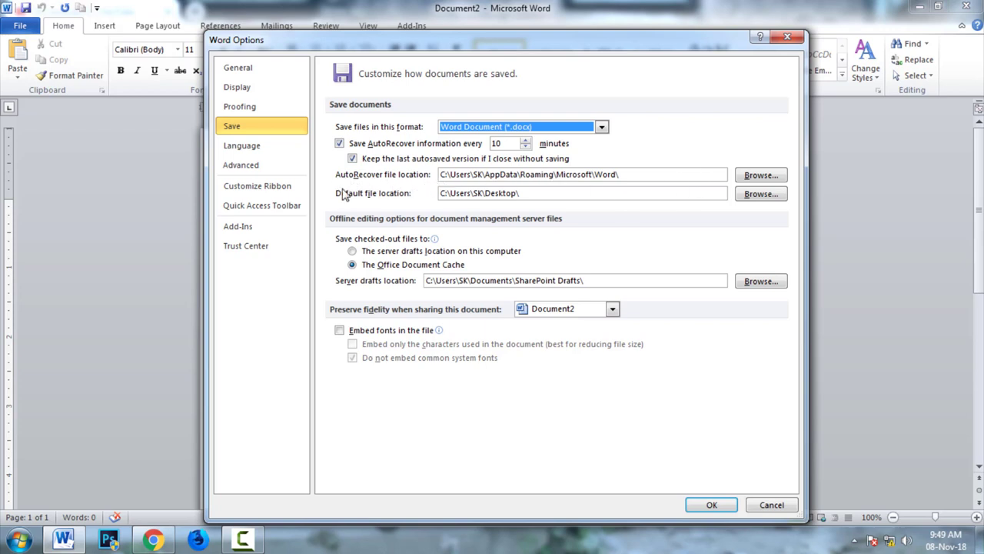
left_click(557, 193)
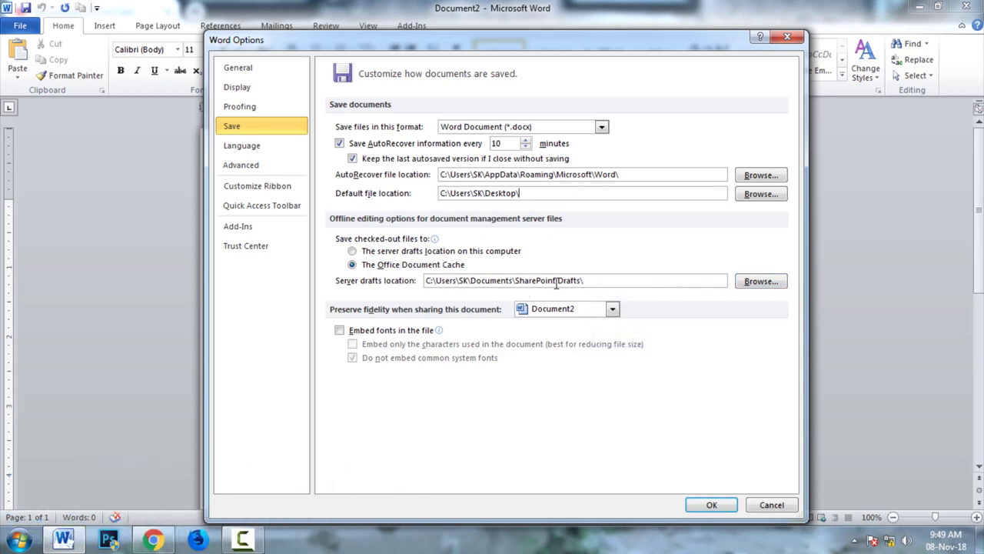
left_click(615, 311)
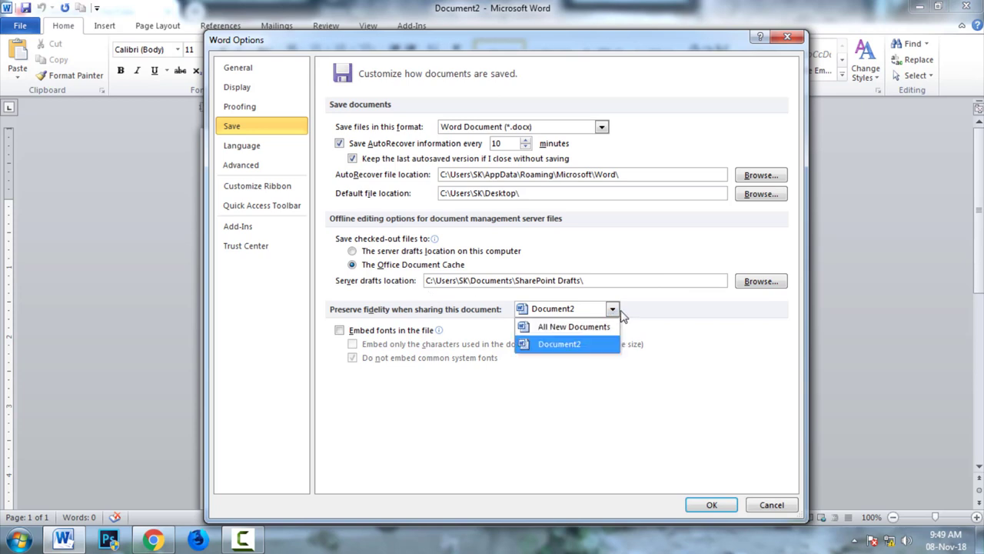
left_click(622, 313)
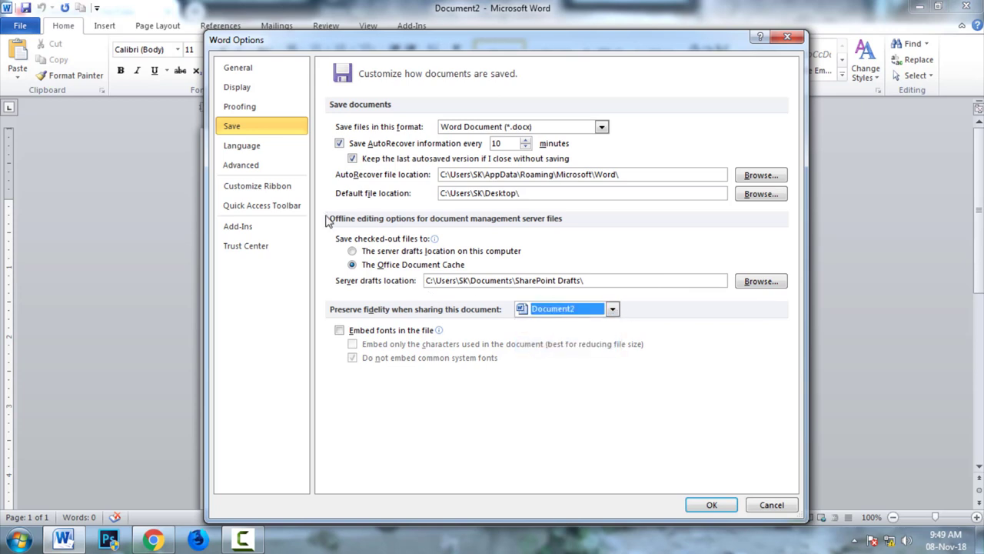
left_click(250, 151)
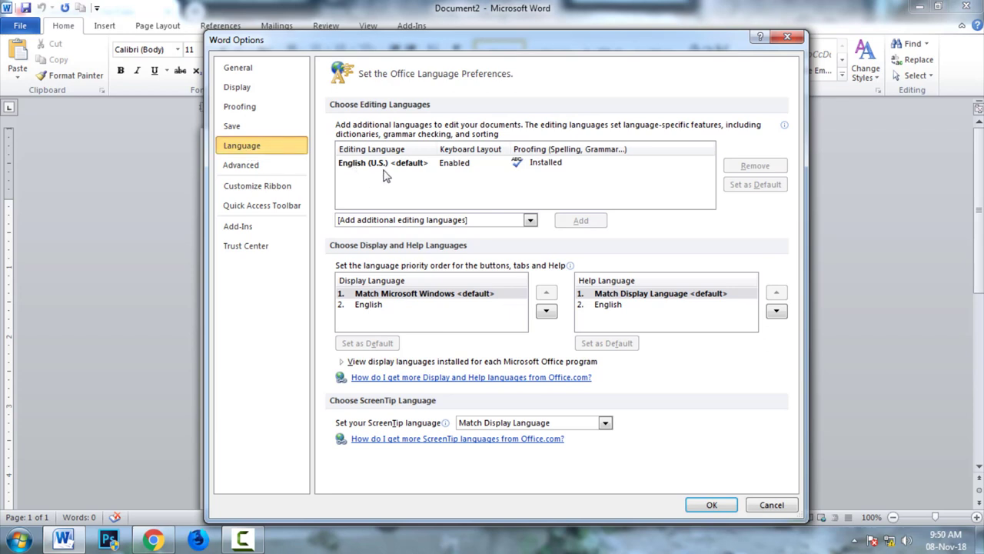
Step: Select English (U.S.) in Editing Languages, then move to the Advanced options
left_click(557, 164)
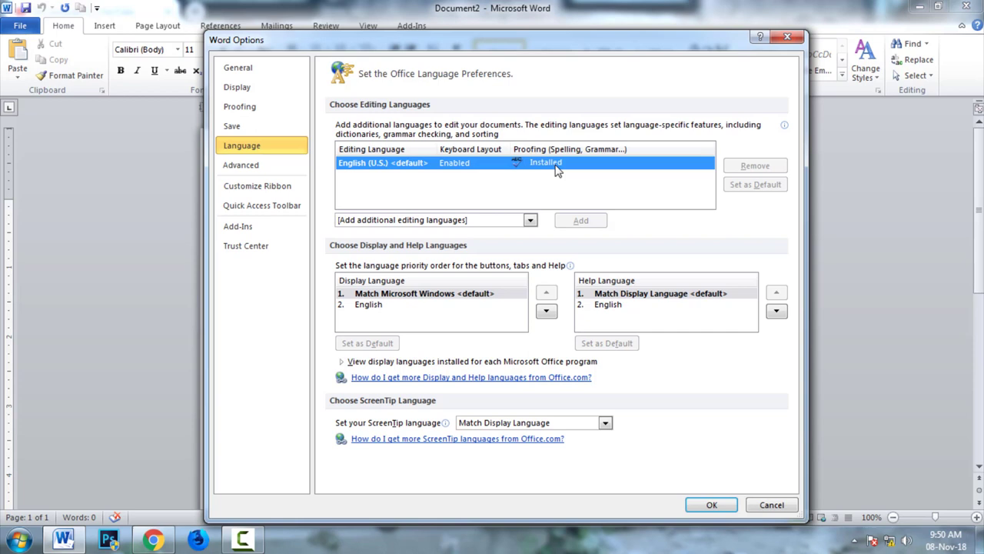
left_click(254, 171)
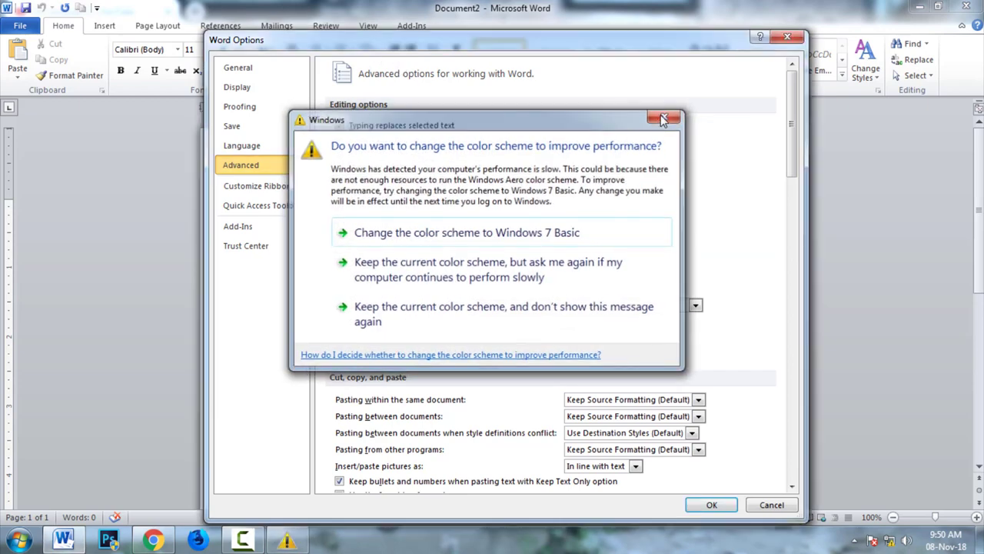
Step: Dismiss the color scheme prompt and enable Insert-key overtype control and overtype mode
left_click(663, 116)
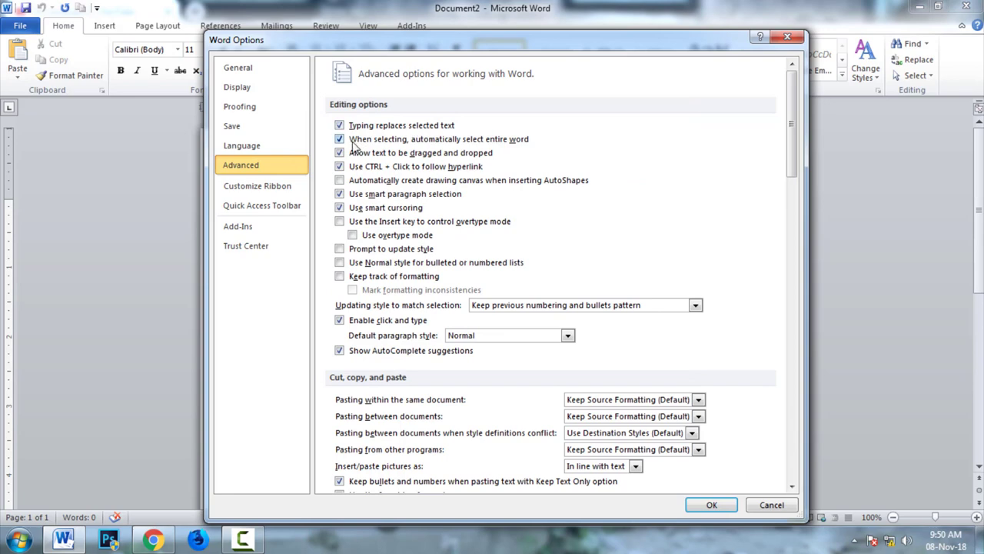
left_click(340, 153)
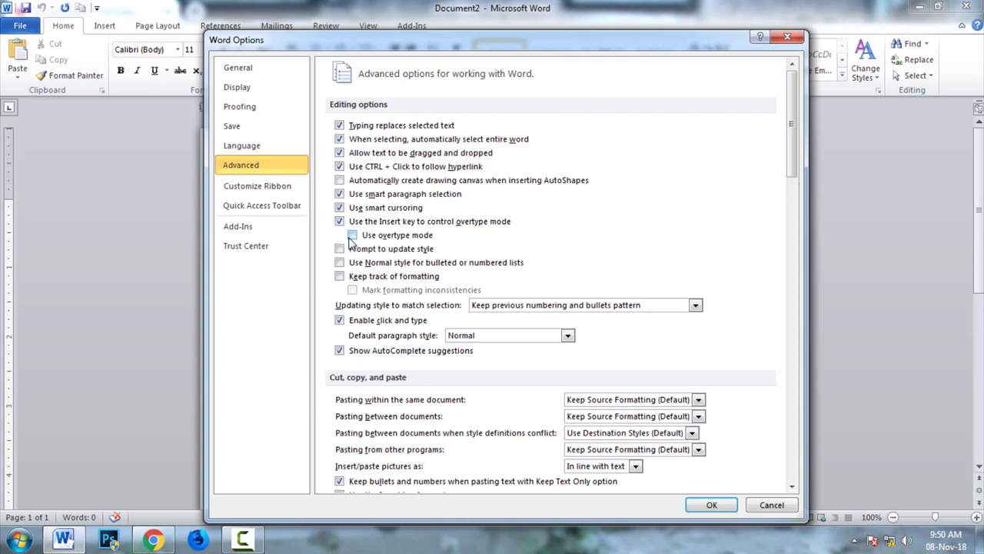
left_click(352, 235)
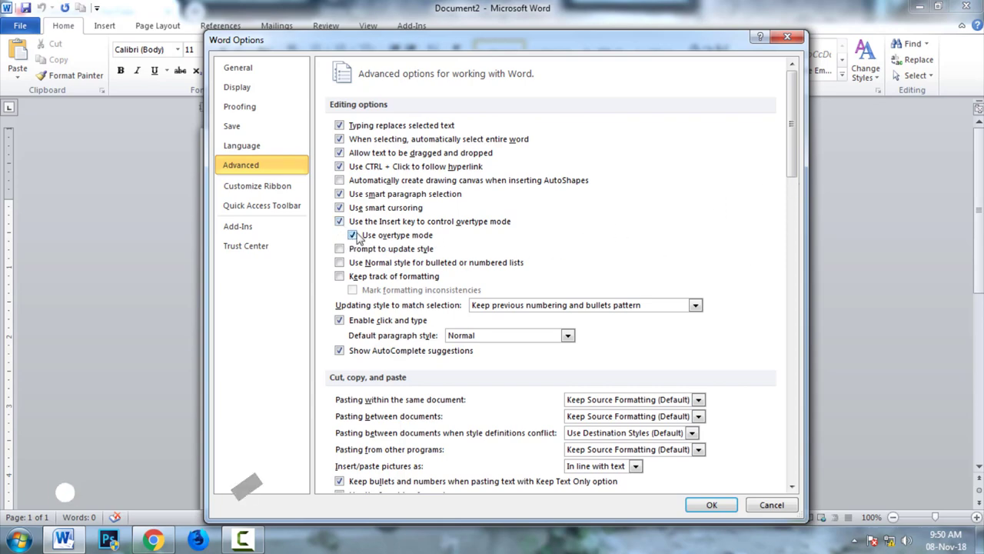
left_click(238, 192)
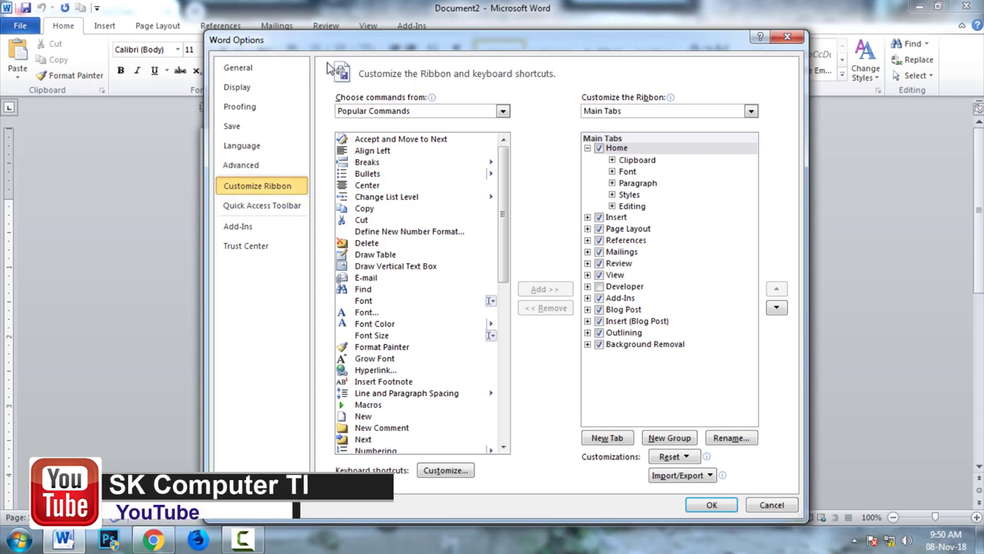
Step: In Customize Ribbon, keep Popular Commands as the command source and browse the tab list
left_click_drag(335, 48, 260, 147)
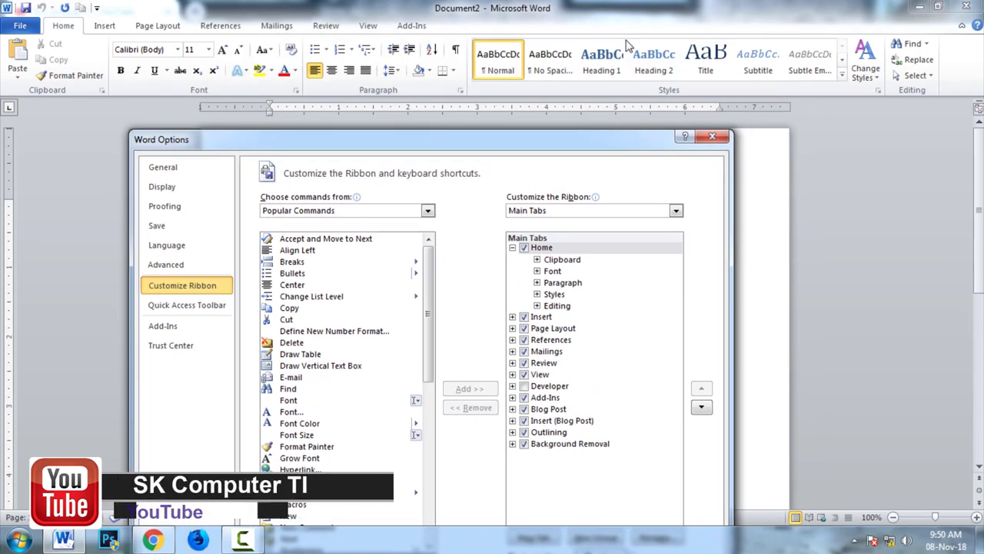
left_click_drag(475, 136, 497, 98)
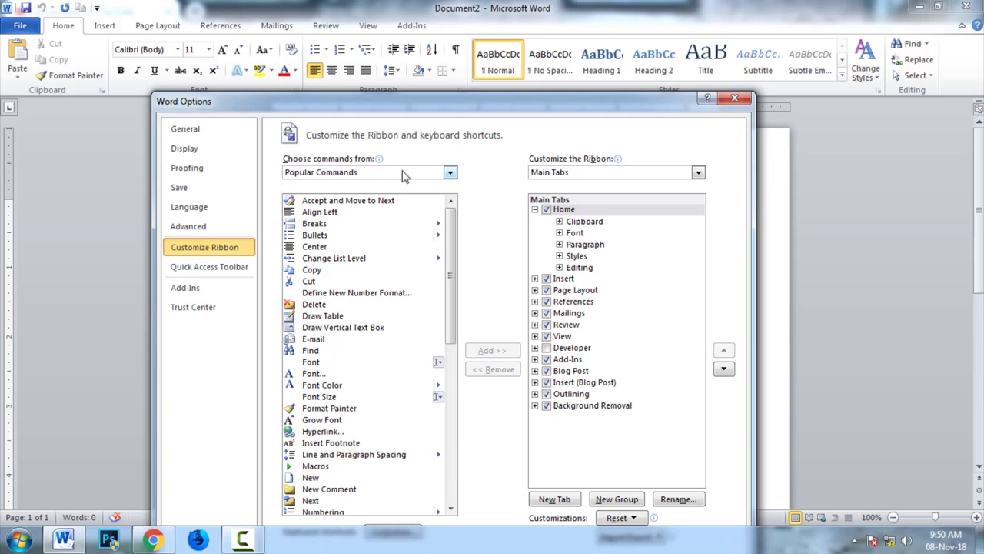
left_click(451, 173)
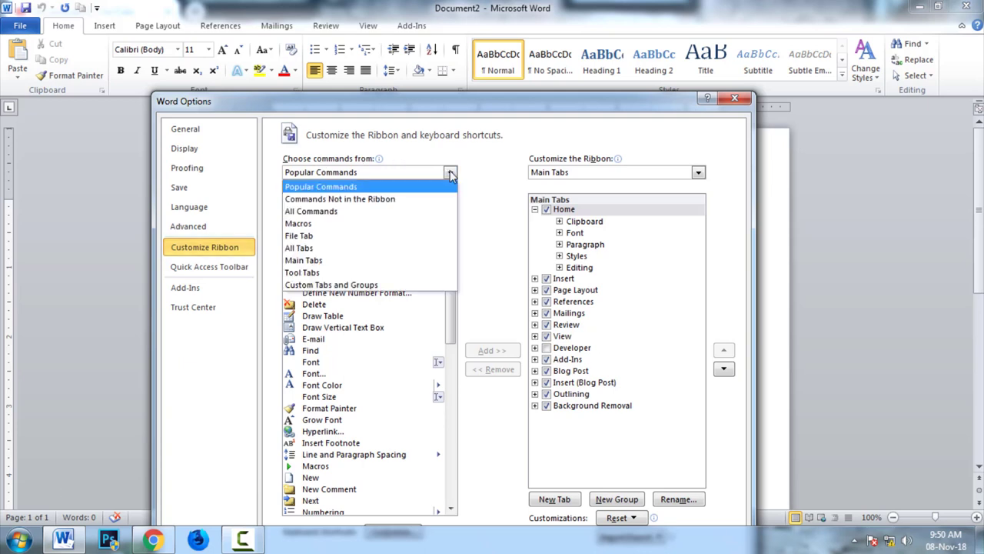
left_click(450, 175)
left_click_drag(451, 270, 440, 456)
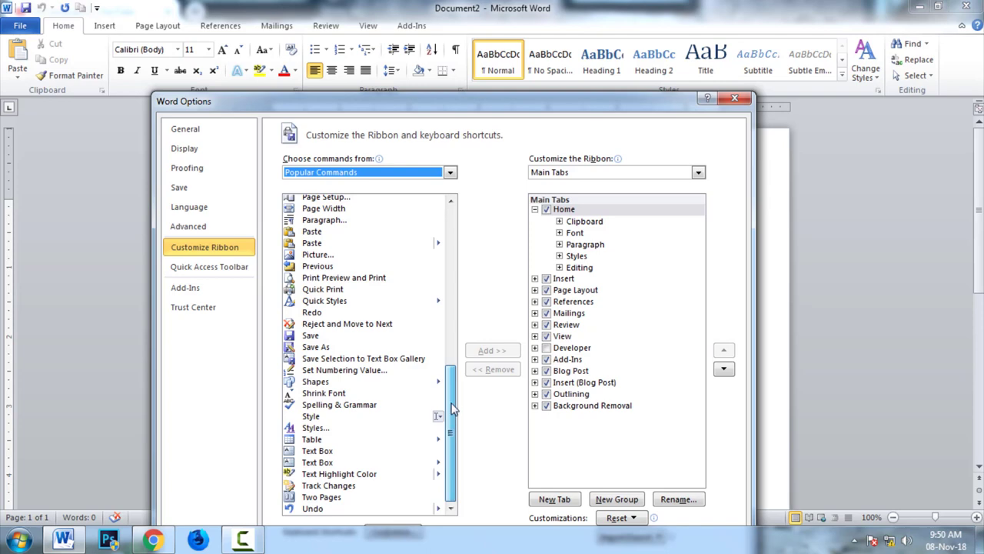
left_click_drag(452, 408, 465, 281)
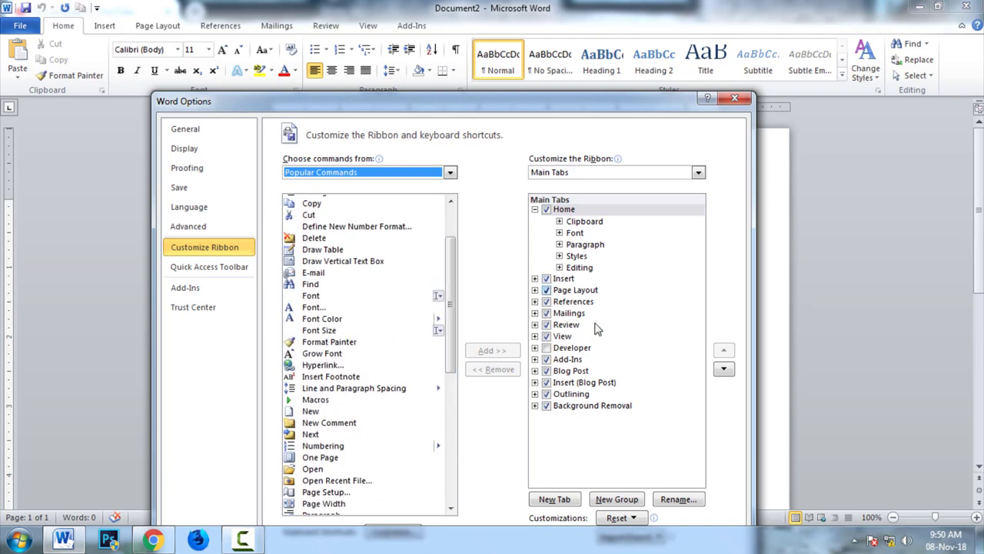
Step: Select Home's Clipboard group, remove it from the ribbon, and confirm with OK
left_click(546, 279)
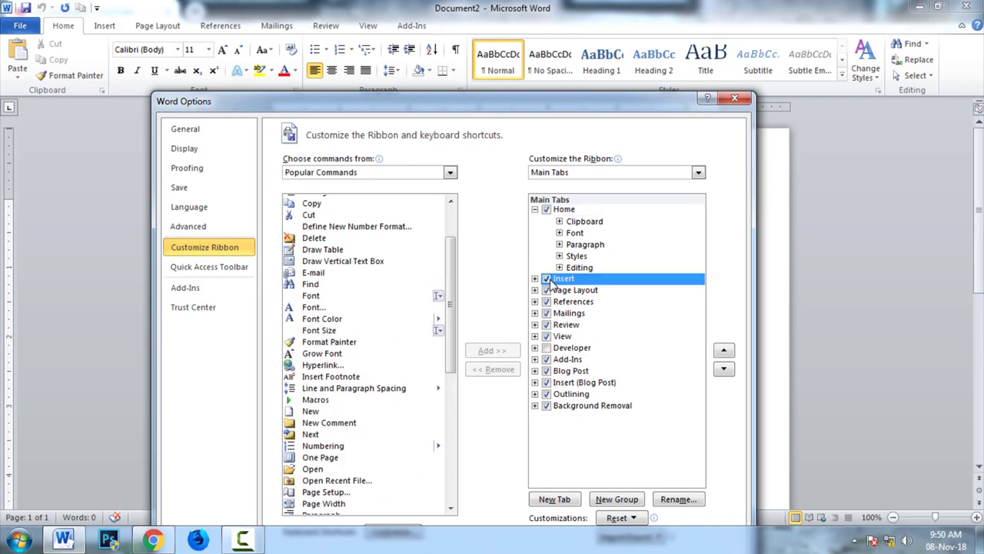
left_click(575, 223)
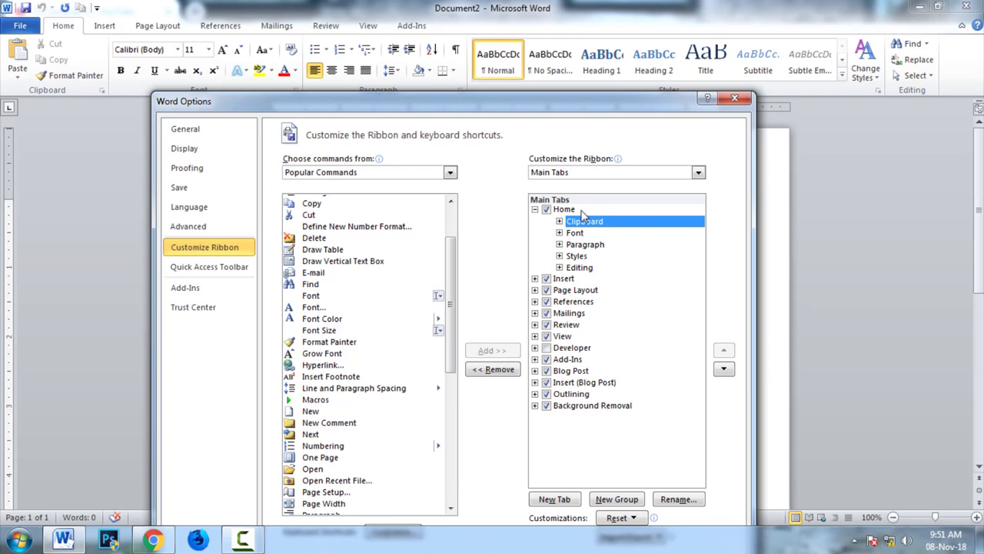
left_click_drag(557, 113, 504, 138)
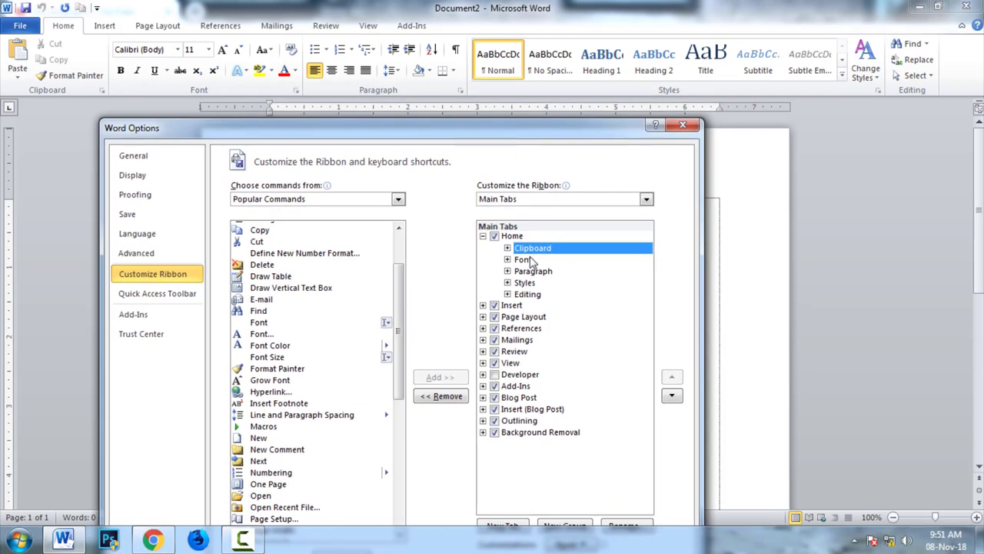
left_click(454, 402)
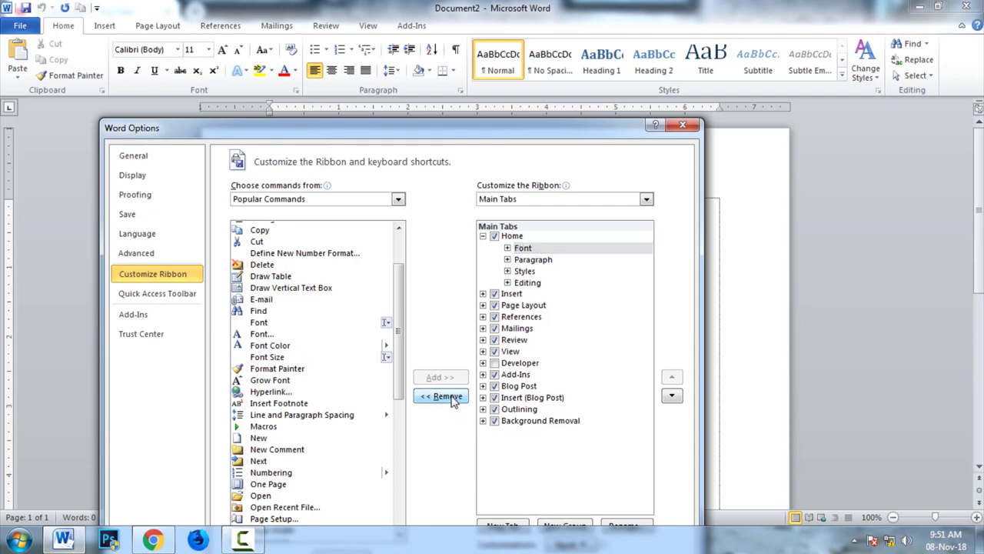
left_click_drag(619, 137, 622, 25)
left_click(666, 475)
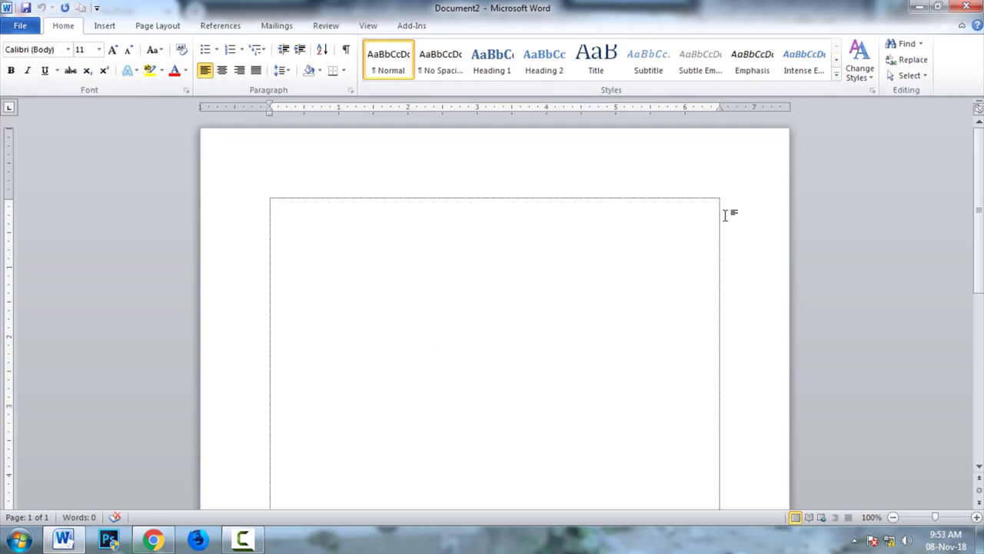
Step: Open Customize Ribbon and expand the Home tab to check its groups, leaving Home selected
left_click(21, 28)
left_click(40, 300)
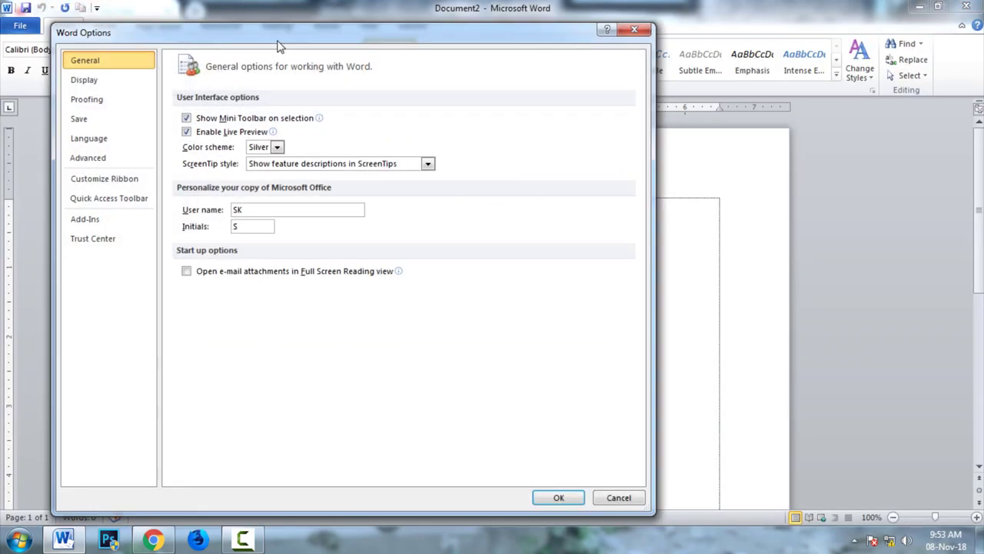
left_click(106, 180)
left_click_drag(275, 28, 319, 23)
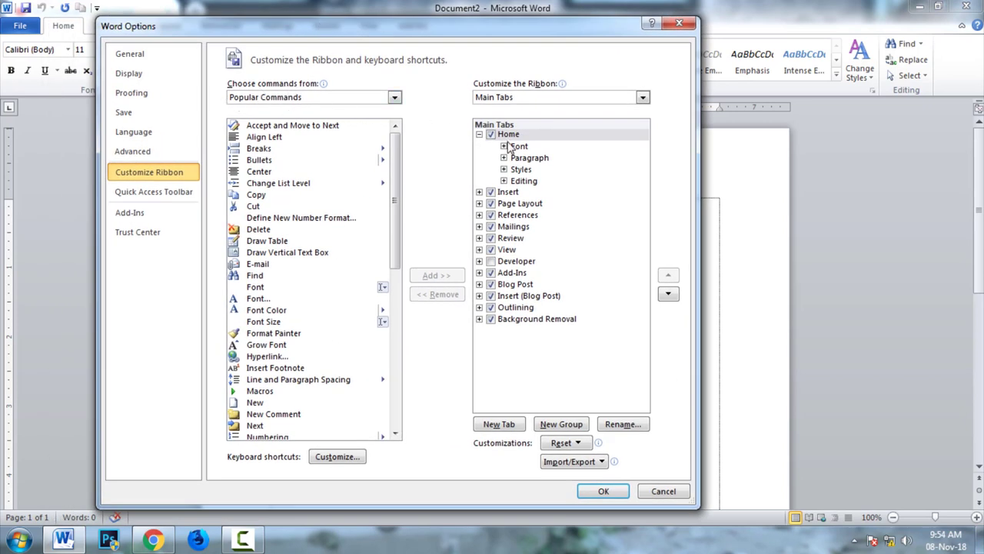
left_click(478, 134)
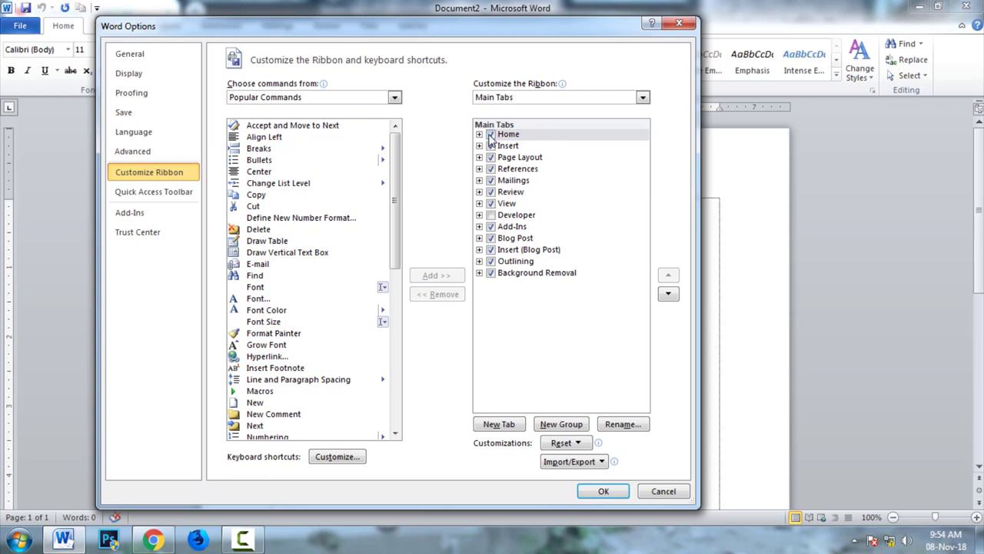
left_click(507, 135)
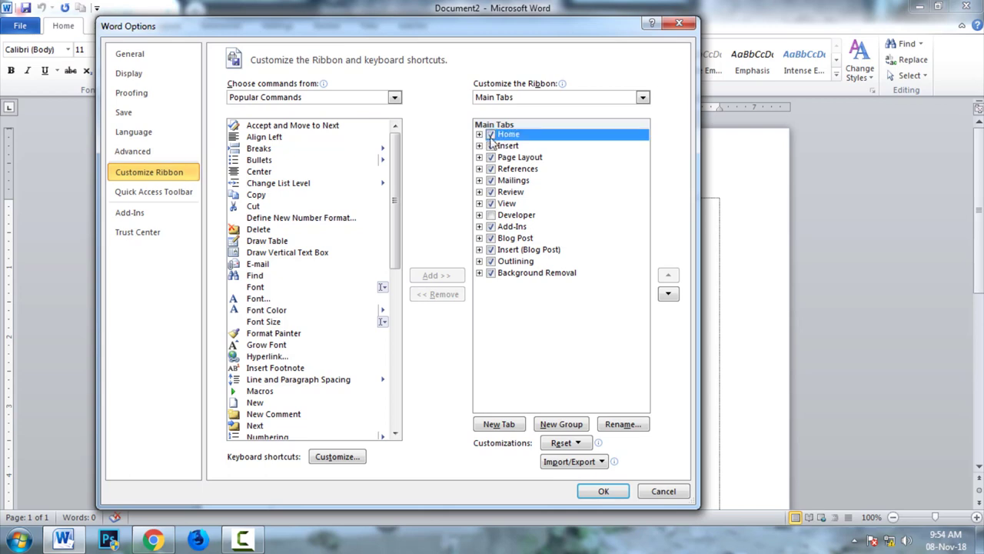
left_click(479, 135)
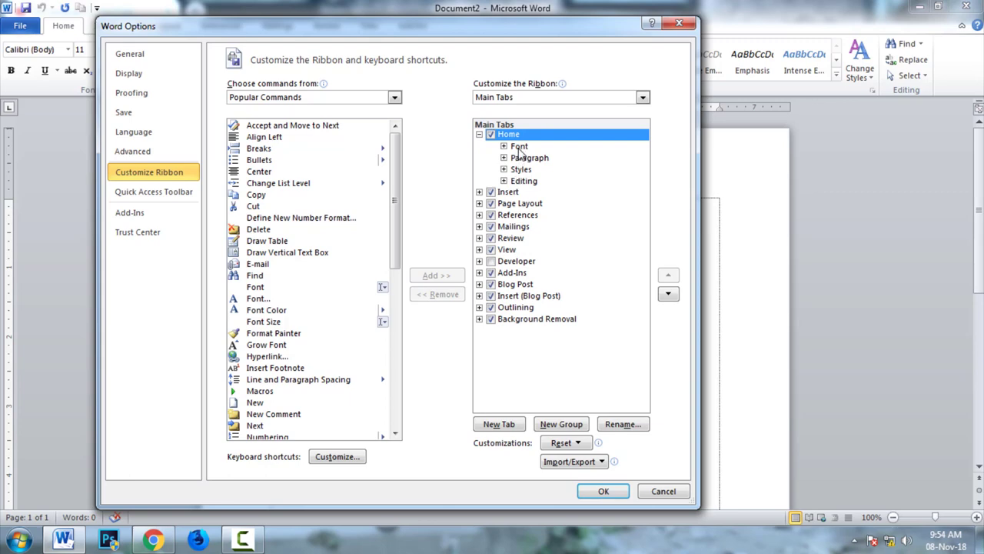
left_click(518, 148)
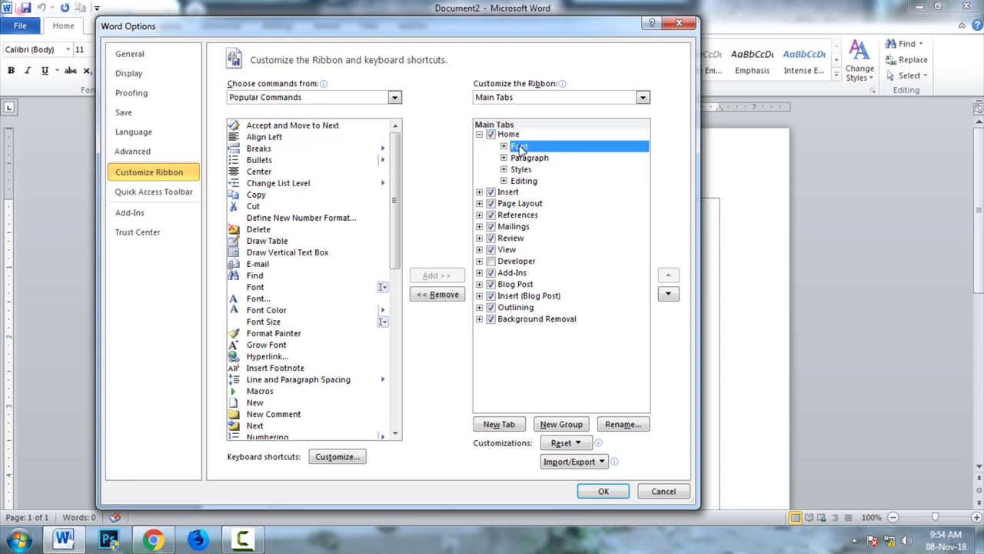
left_click(511, 137)
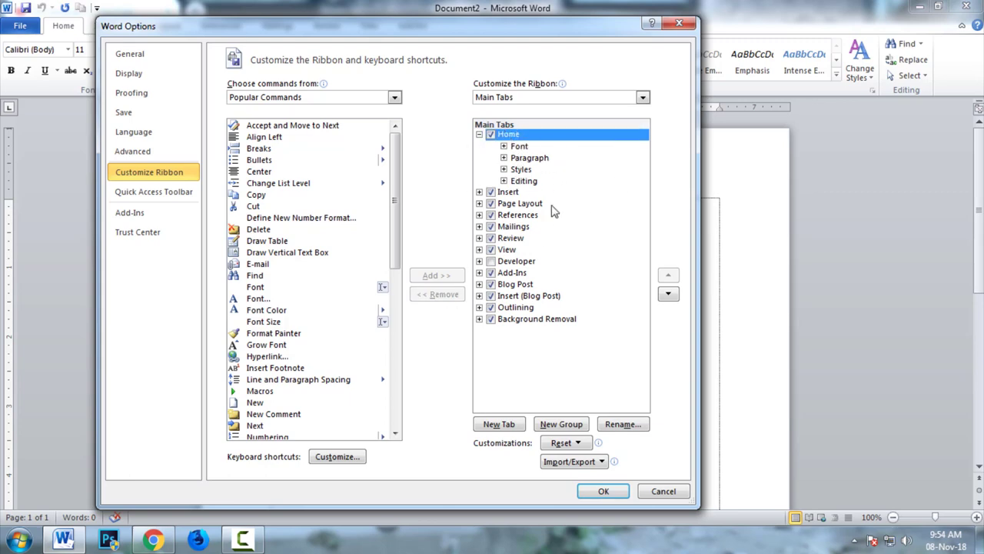
Step: From Main Tabs commands, add Home's Clipboard group back to Home after Editing and apply
left_click(394, 98)
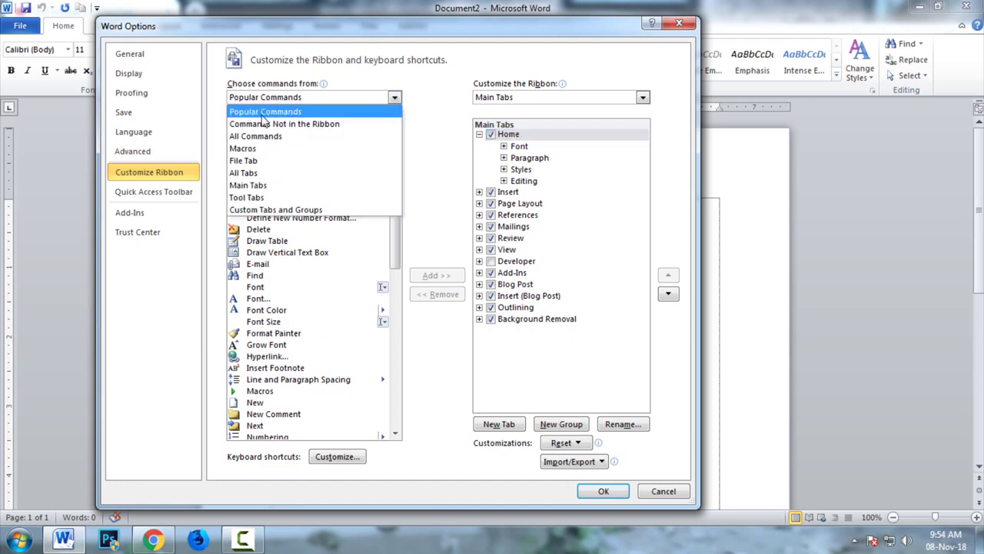
left_click(256, 190)
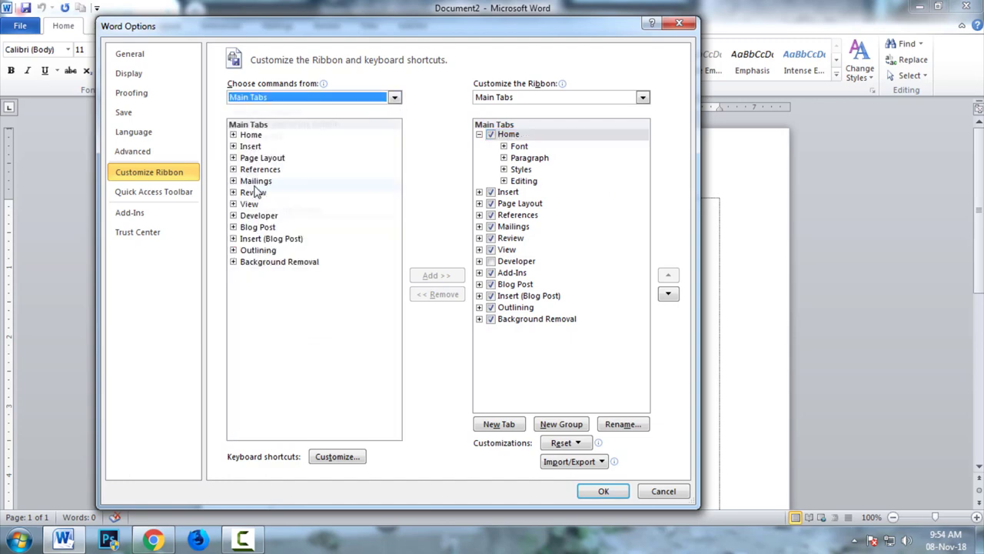
left_click(233, 136)
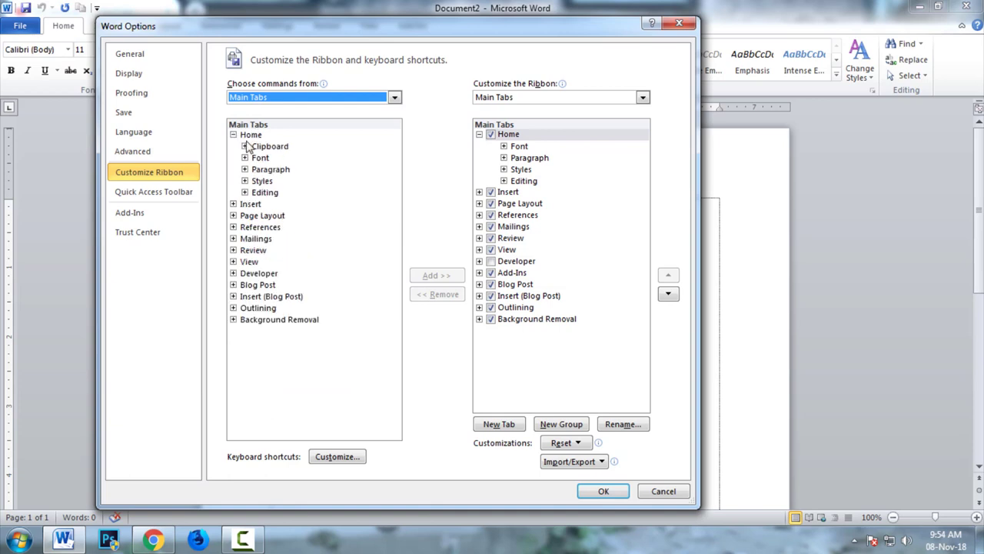
left_click(269, 147)
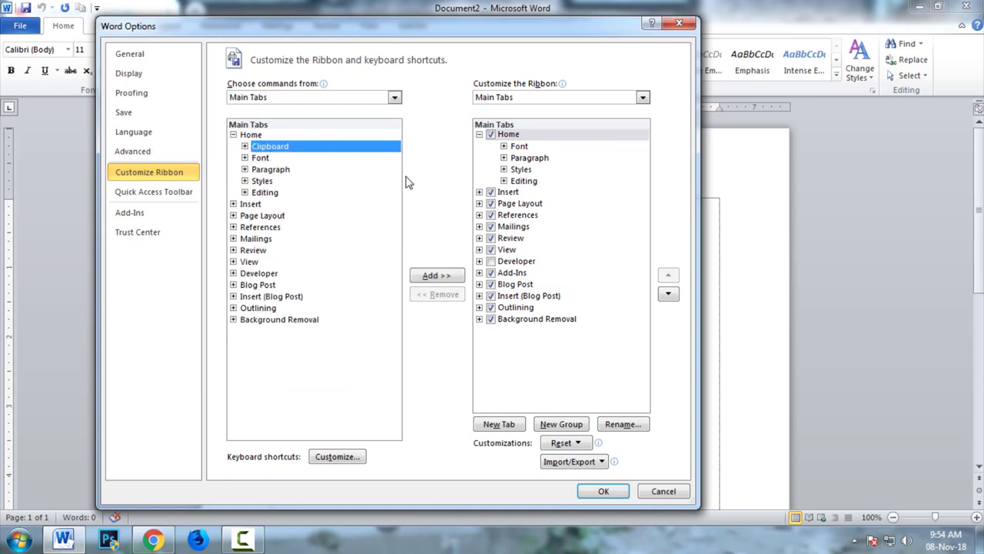
left_click(435, 277)
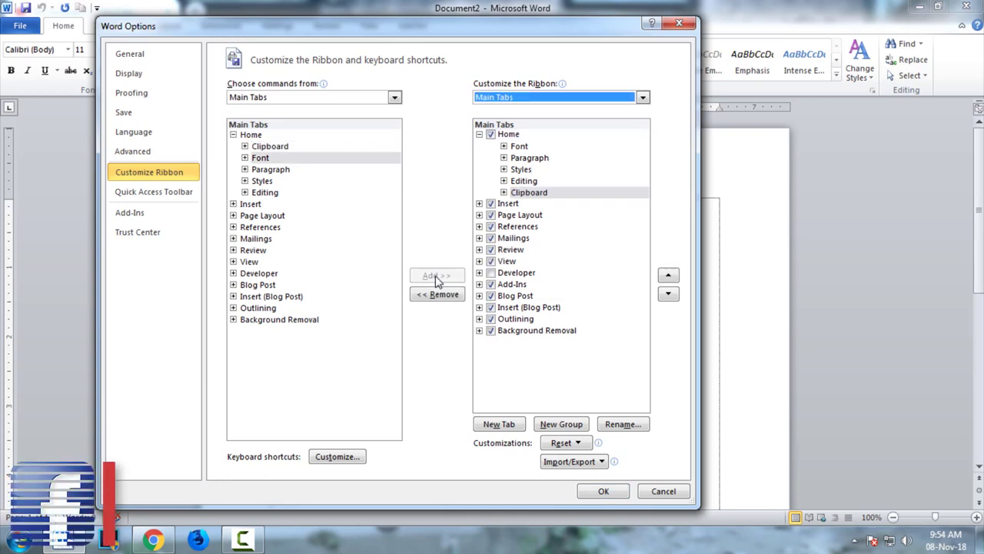
left_click_drag(551, 29, 522, 34)
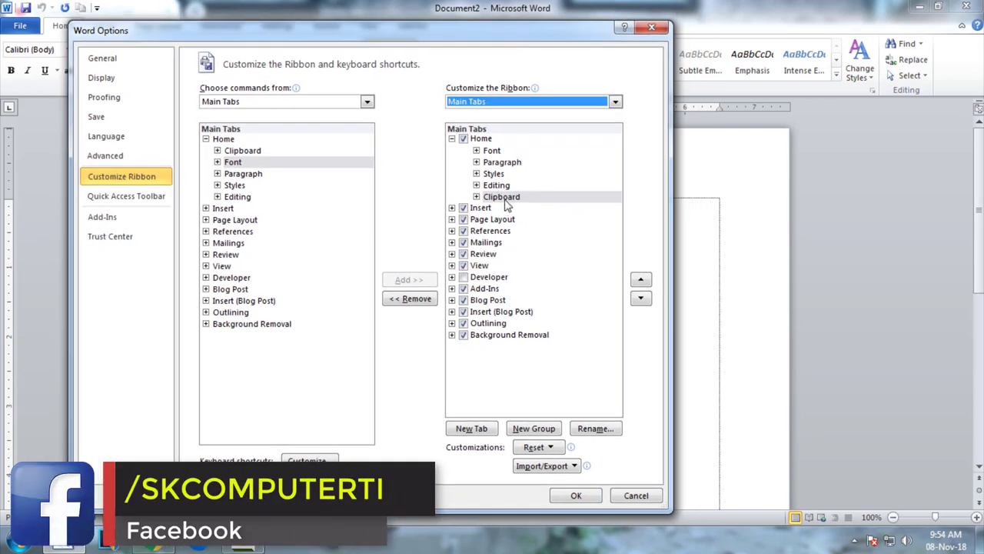
left_click(585, 498)
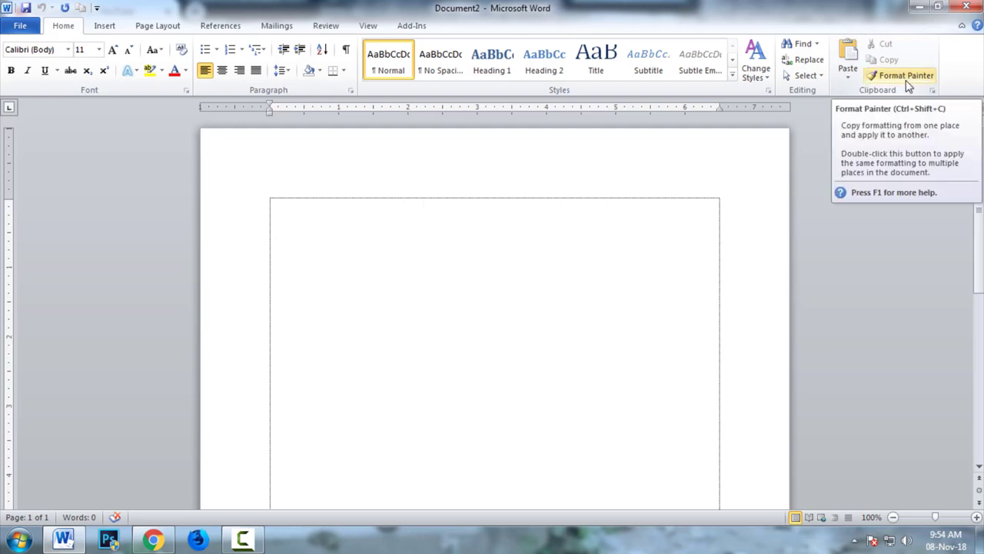
Step: In Customize Ribbon, drag Clipboard above Font to head the Home groups and apply
left_click(20, 28)
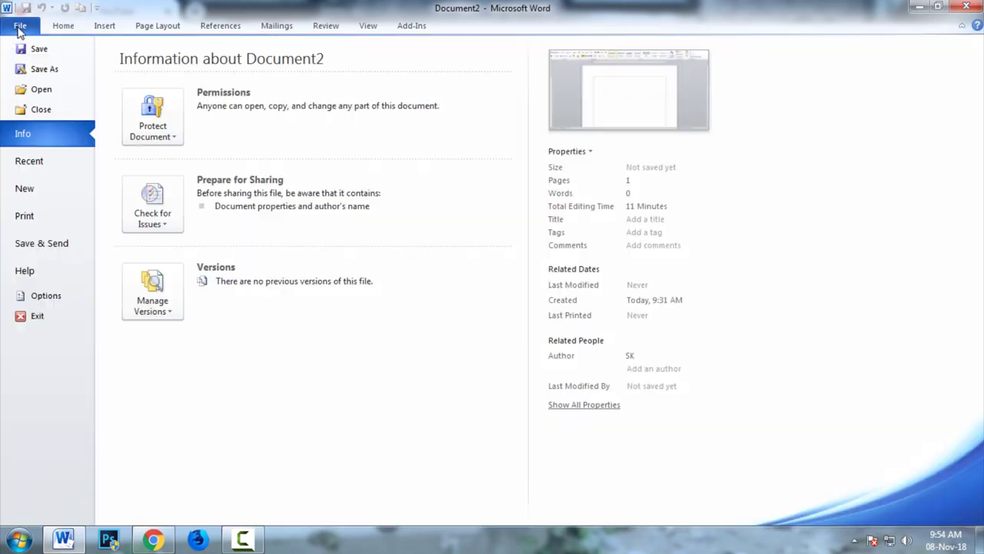
left_click(46, 295)
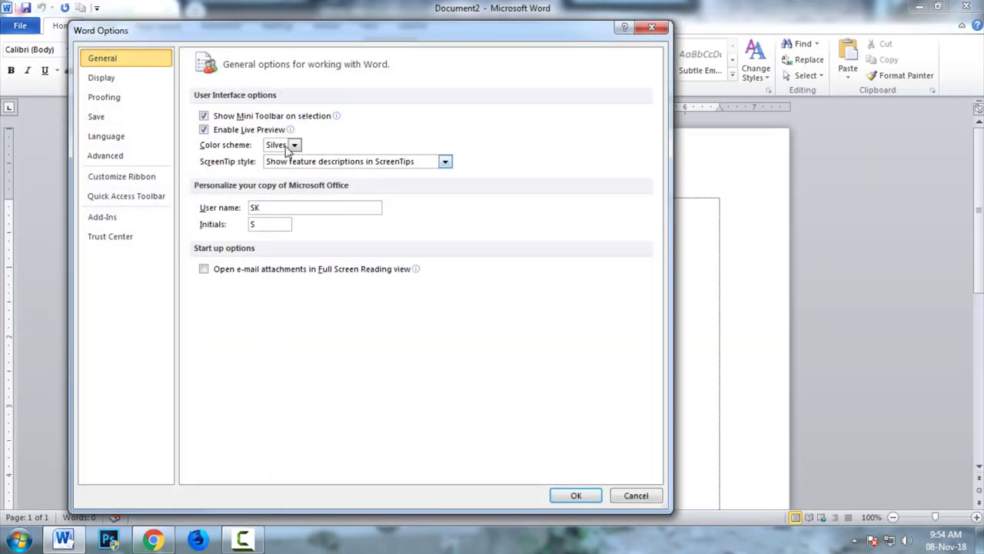
left_click(129, 179)
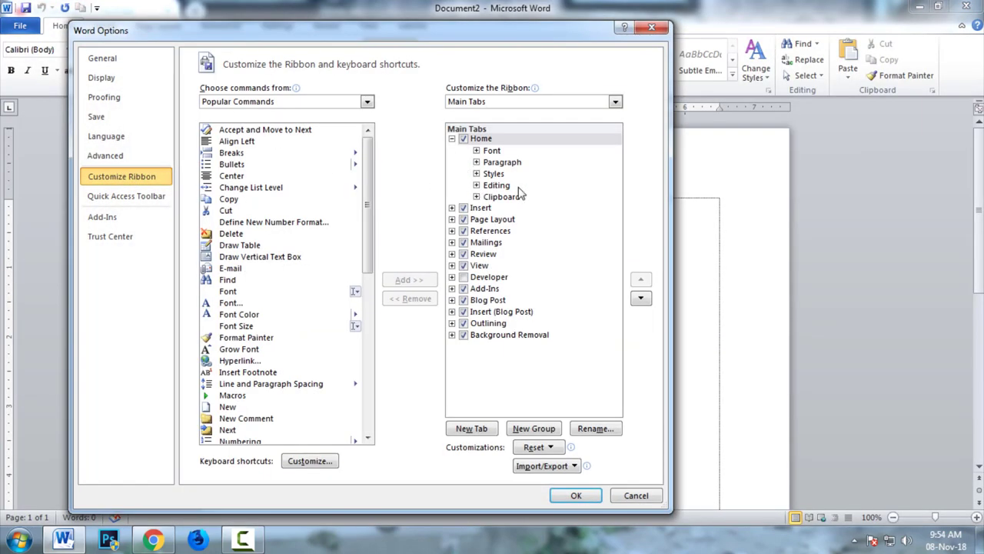
left_click(495, 198)
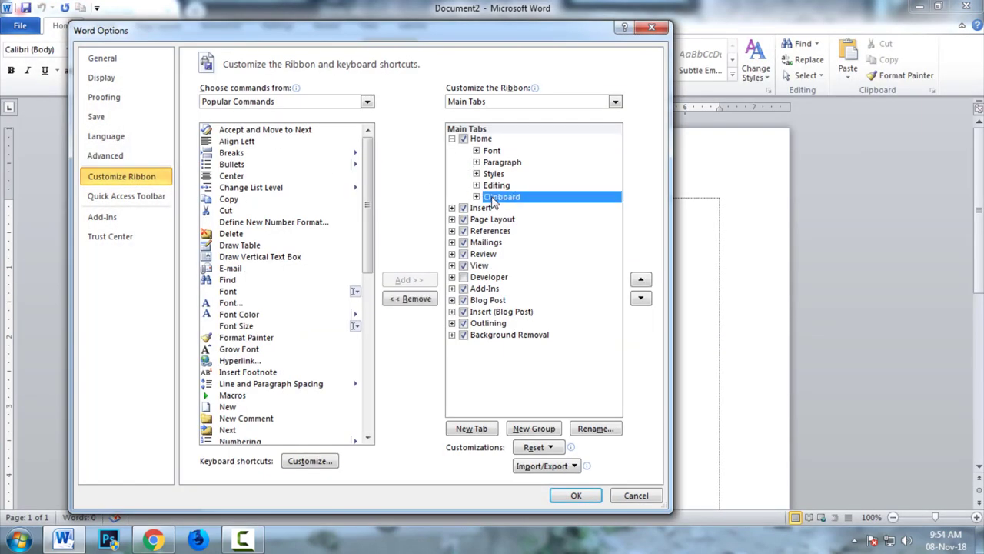
left_click_drag(494, 201, 496, 152)
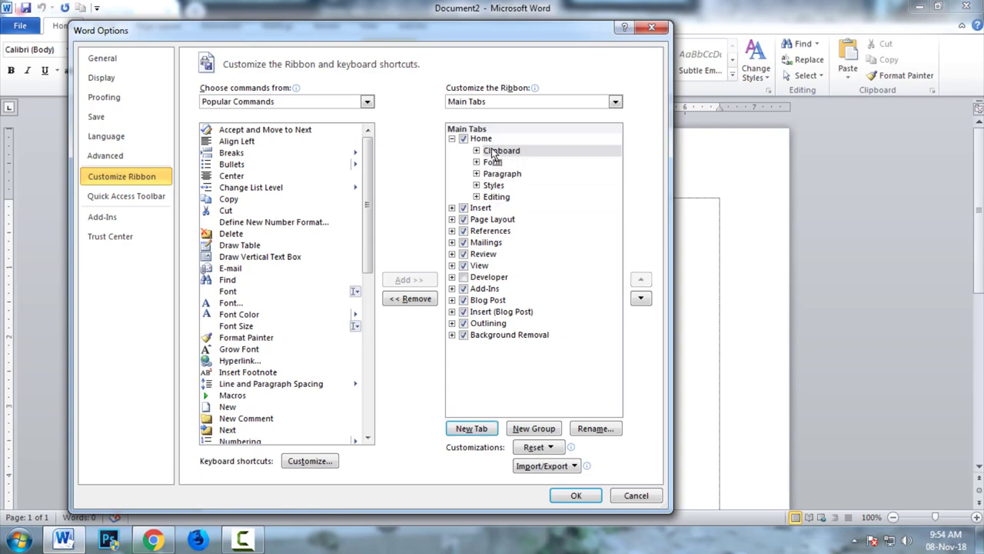
left_click(582, 497)
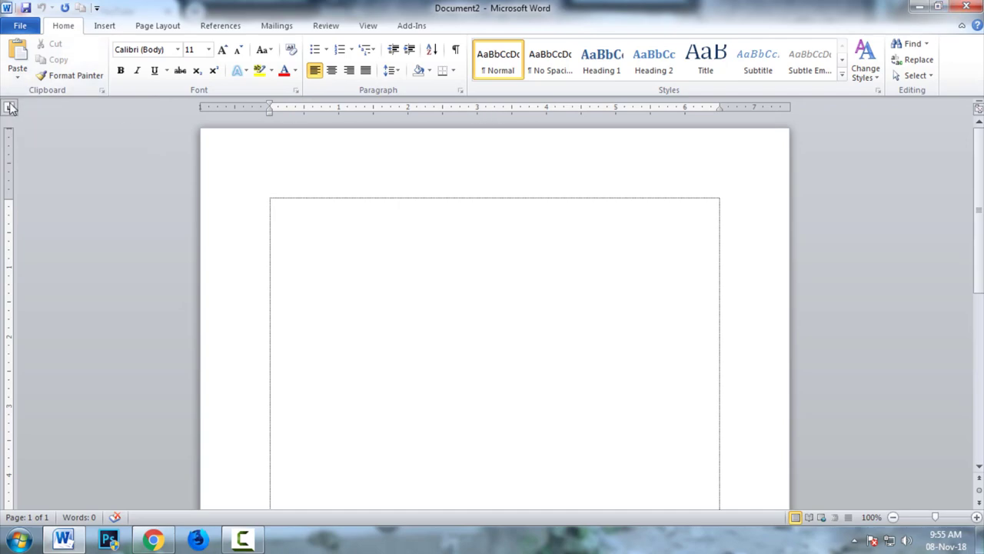
Step: Look through the Insert, Page Layout and References tabs, then return to Home
left_click(101, 27)
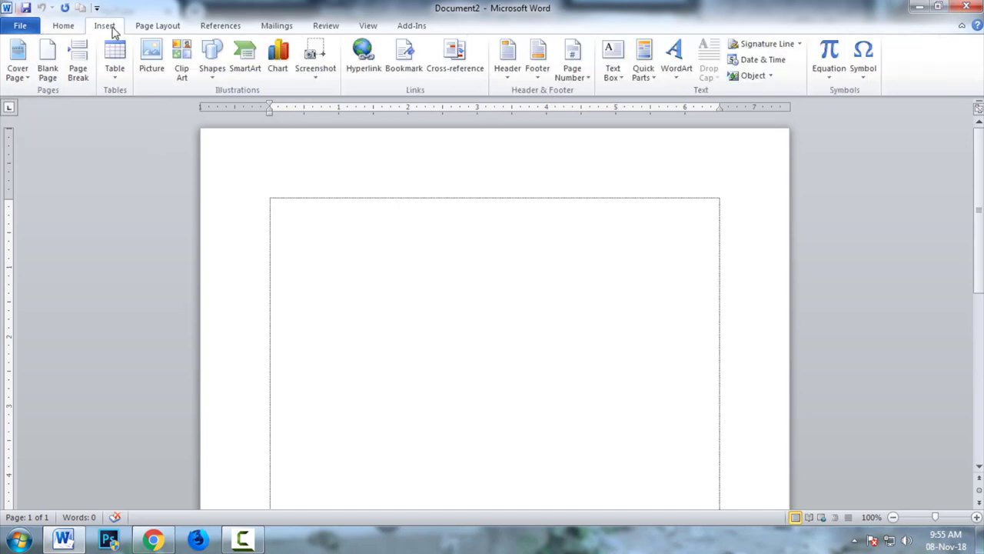
left_click(155, 29)
left_click(199, 27)
left_click(102, 28)
left_click(66, 27)
Step: In Customize Ribbon, drag the Insert tab above Home and apply the new order
left_click(25, 28)
left_click(40, 294)
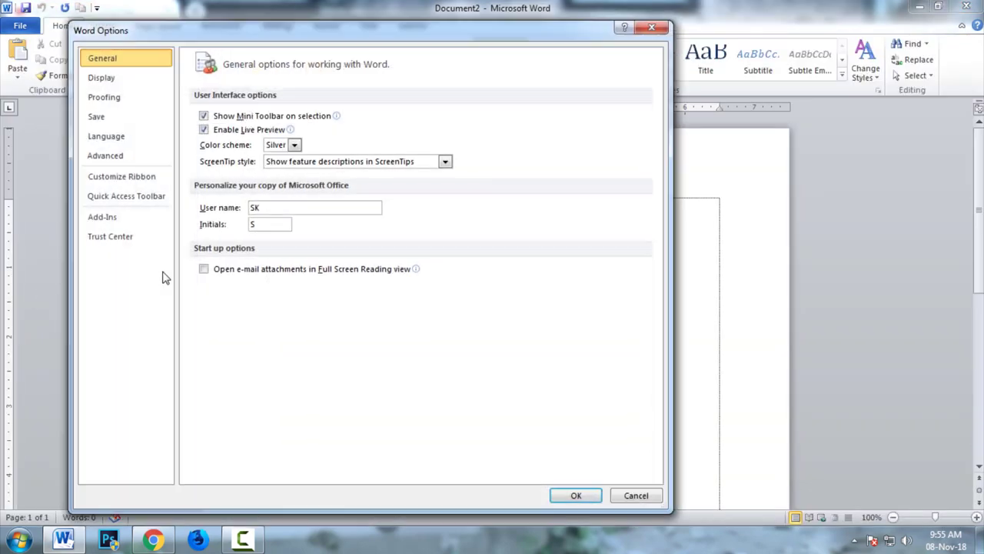
left_click(121, 178)
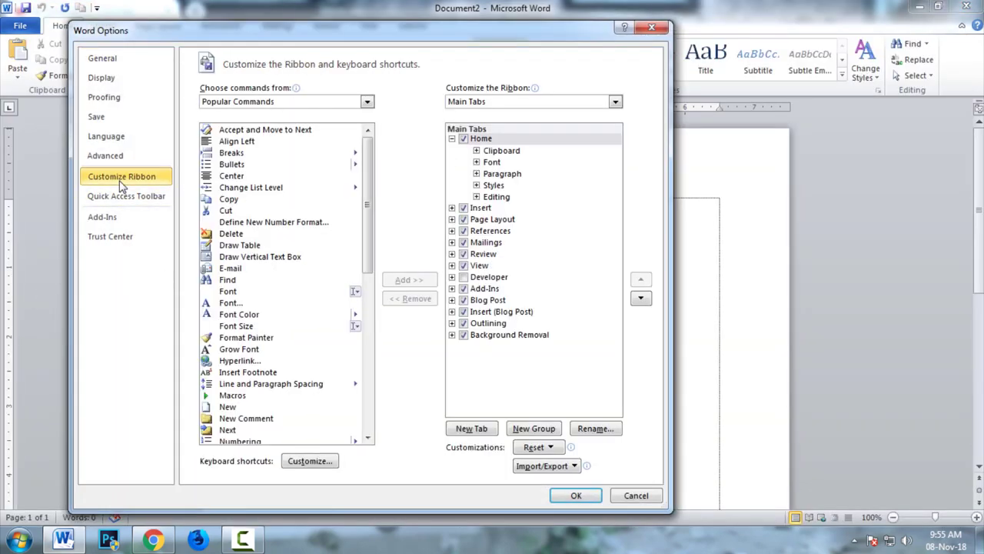
left_click(452, 139)
left_click_drag(465, 151, 492, 139)
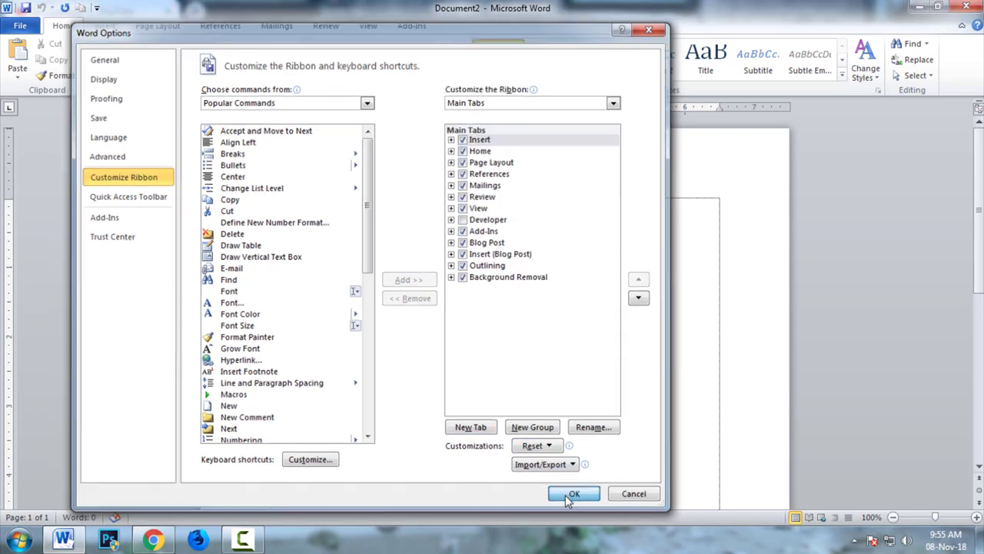
left_click(576, 495)
left_click(69, 28)
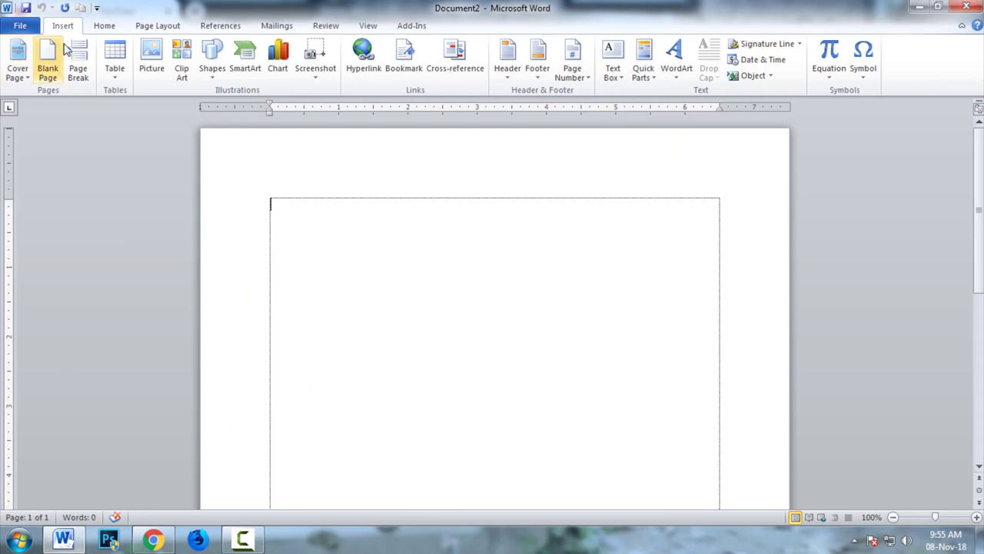
Step: Switch from the Home and Insert tabs to the Page Layout tab
left_click(105, 28)
left_click(55, 29)
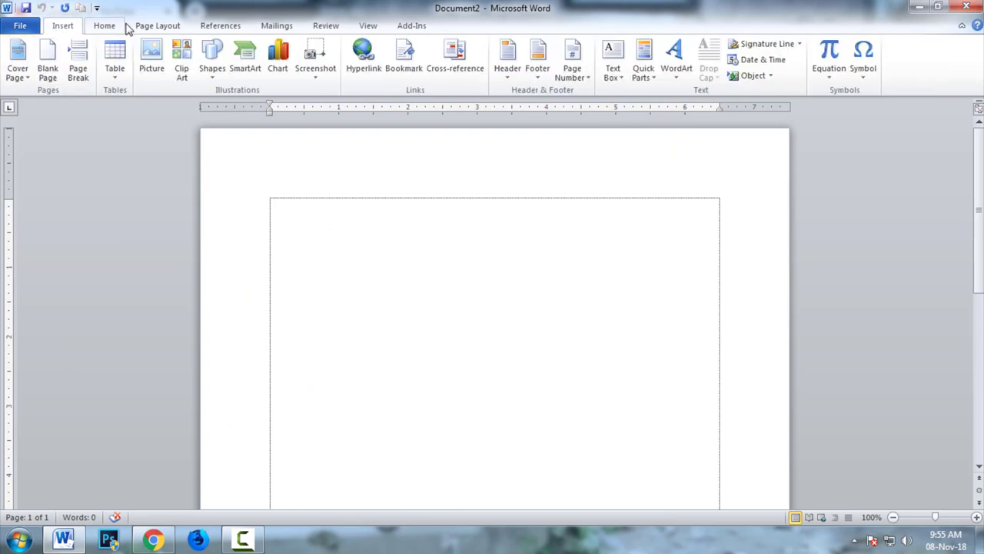
left_click(167, 29)
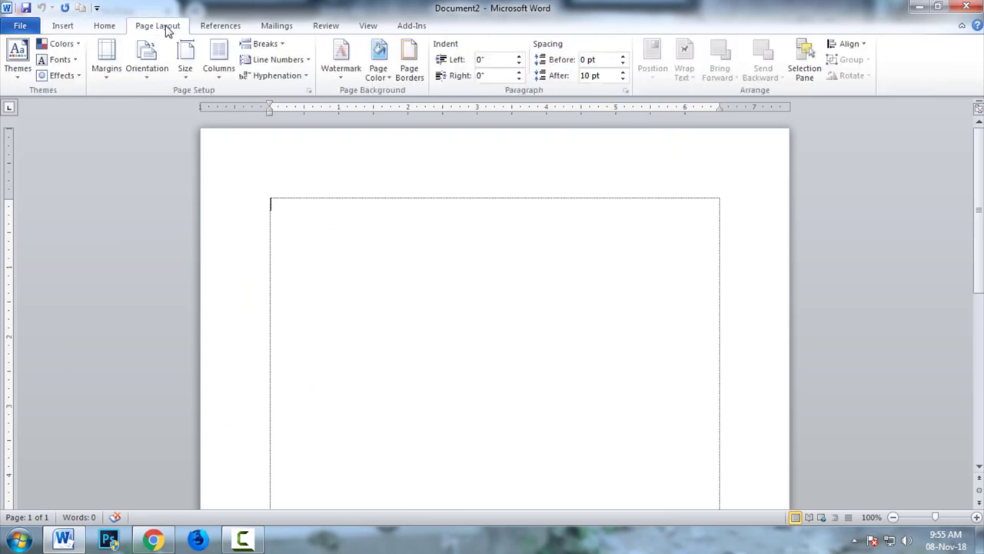
Step: Preview the Margins, Orientation and Columns presets, then open Word Options
left_click(112, 77)
left_click(147, 75)
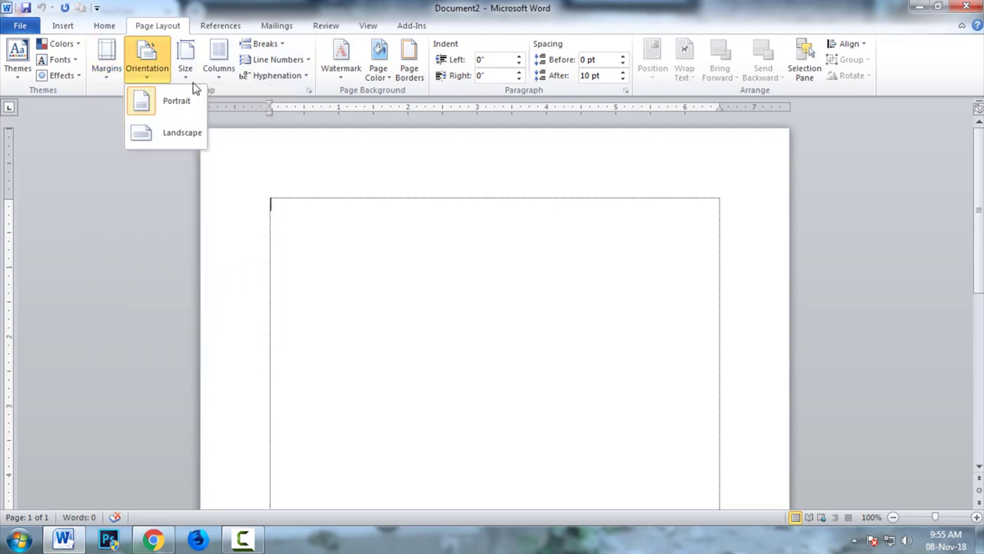
left_click(220, 73)
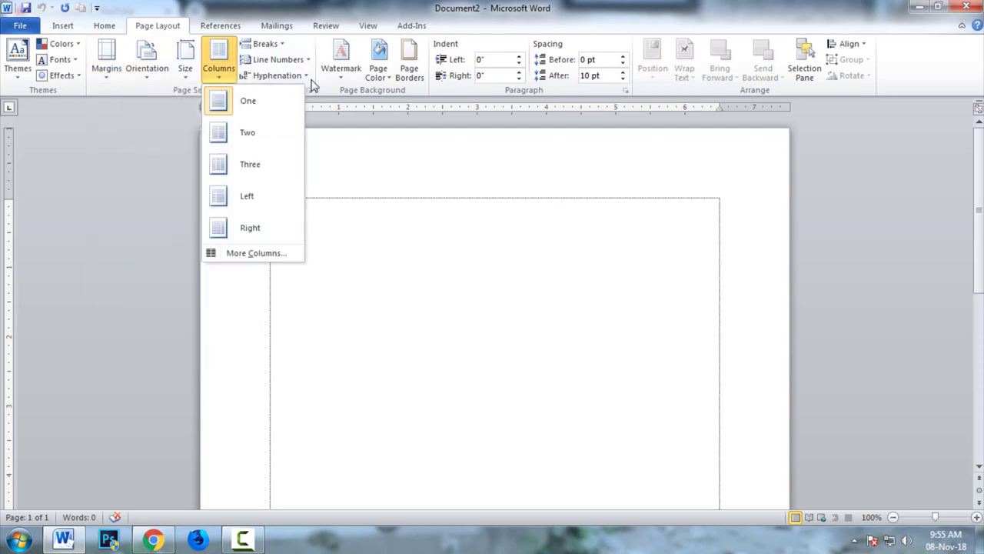
left_click(29, 79)
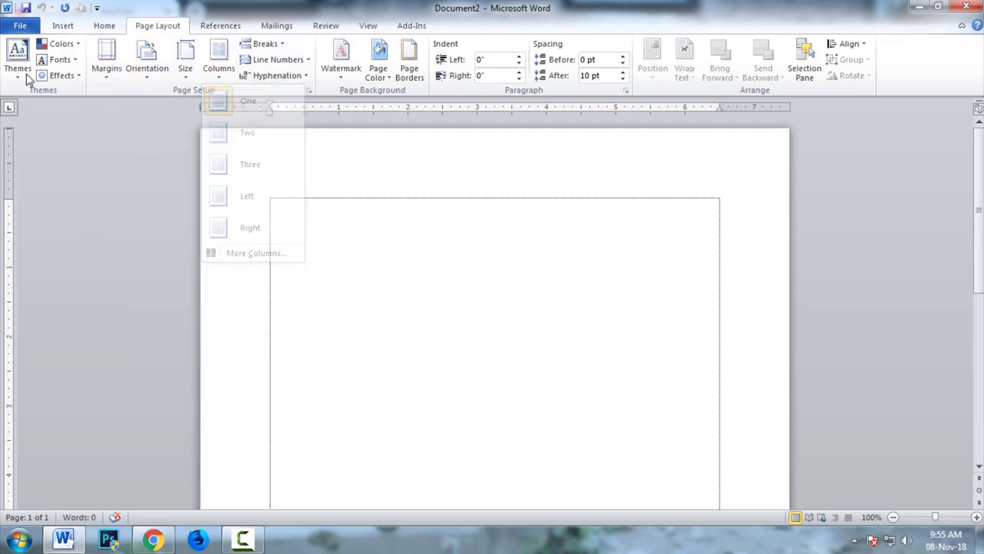
left_click(38, 296)
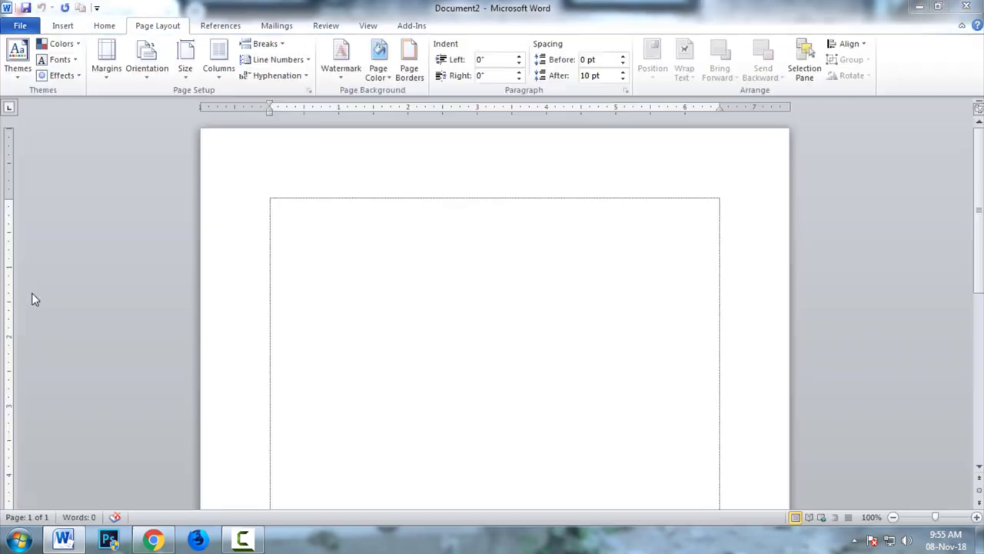
Step: In Customize Ribbon, drag the collapsed Page Layout tab above Home and Insert and confirm with OK
left_click(127, 178)
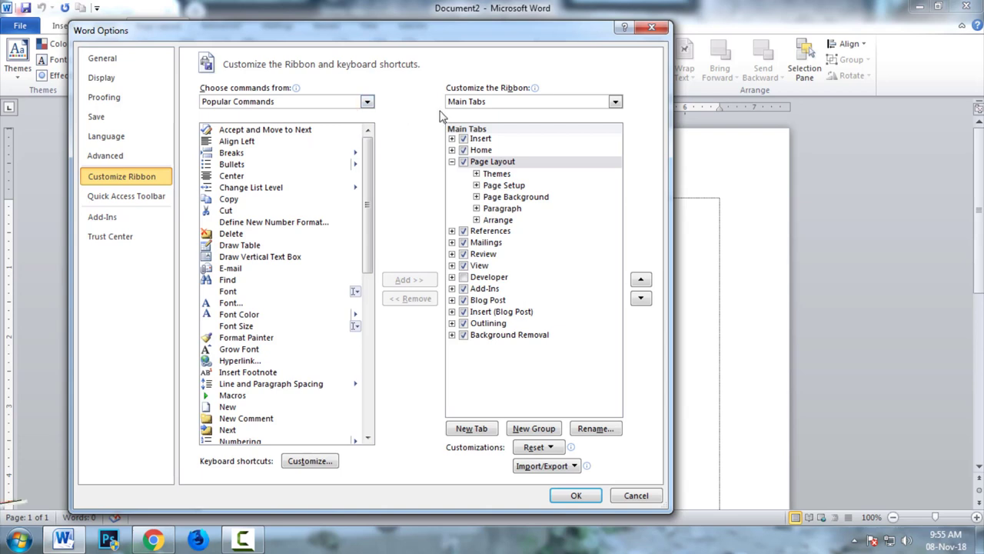
left_click(452, 162)
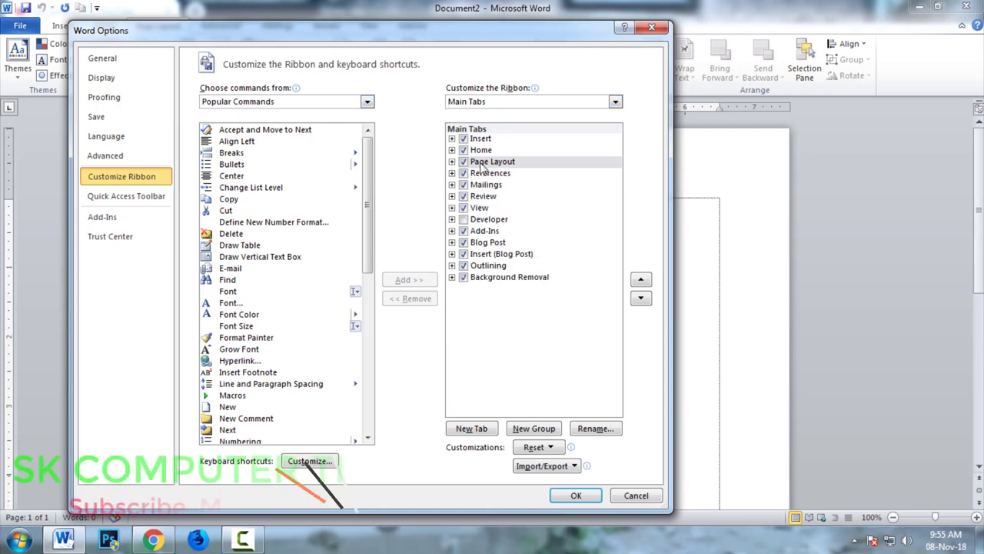
mouse_move(483, 163)
left_mouse_down()
mouse_move(486, 141)
mouse_move(476, 154)
left_mouse_up()
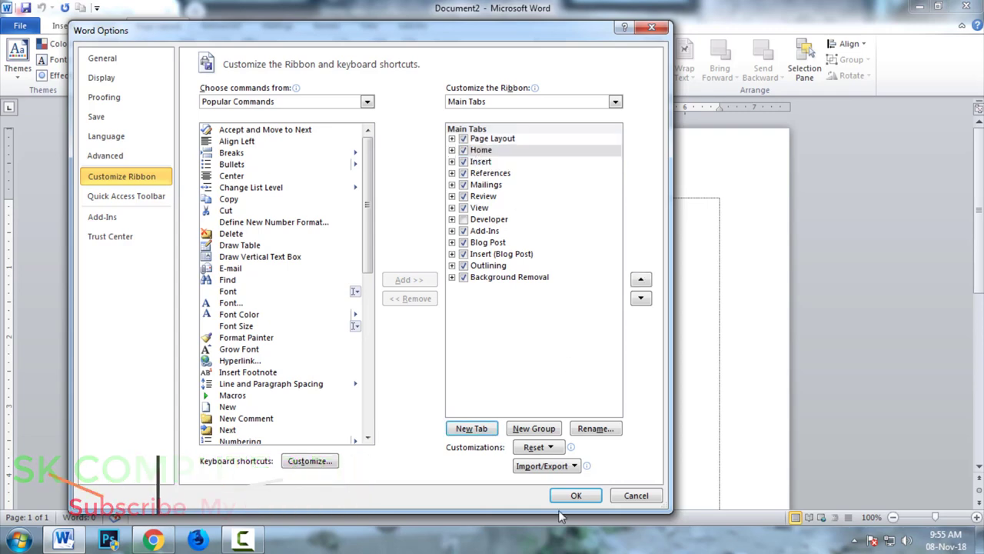
left_click(576, 496)
left_click(37, 26)
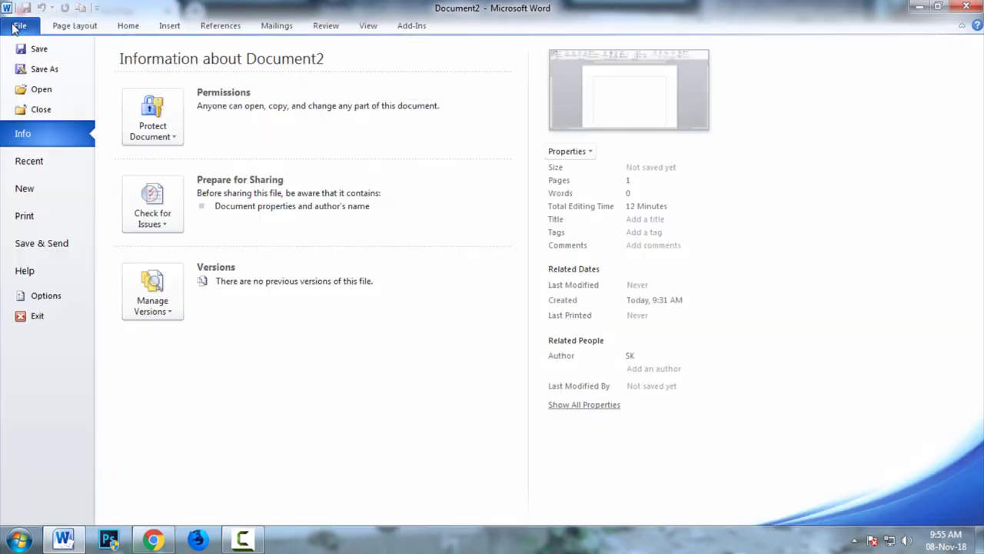
left_click(73, 27)
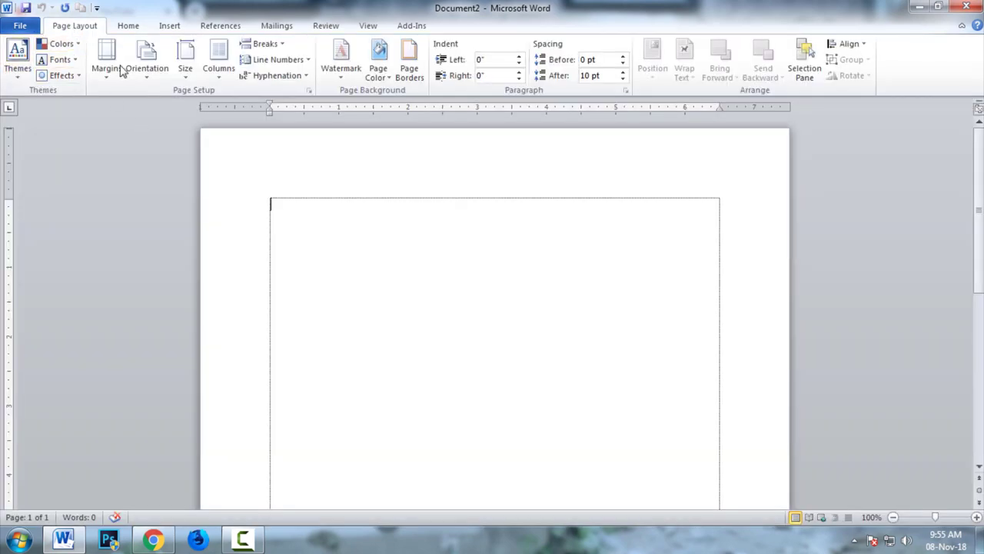
Step: Switch between the Home and Insert tabs, then open Word Options from the File menu
left_click(137, 30)
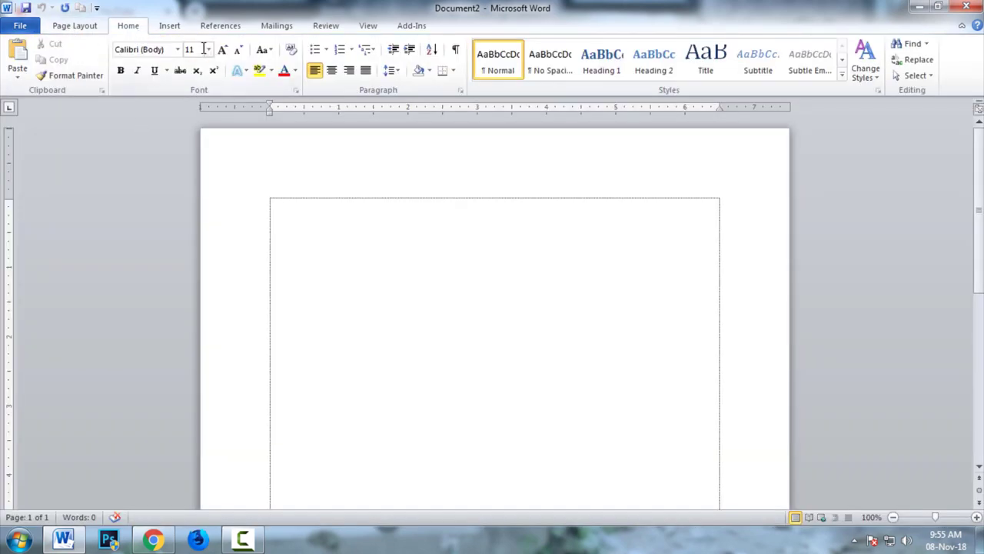
left_click(169, 29)
left_click(129, 27)
left_click(20, 27)
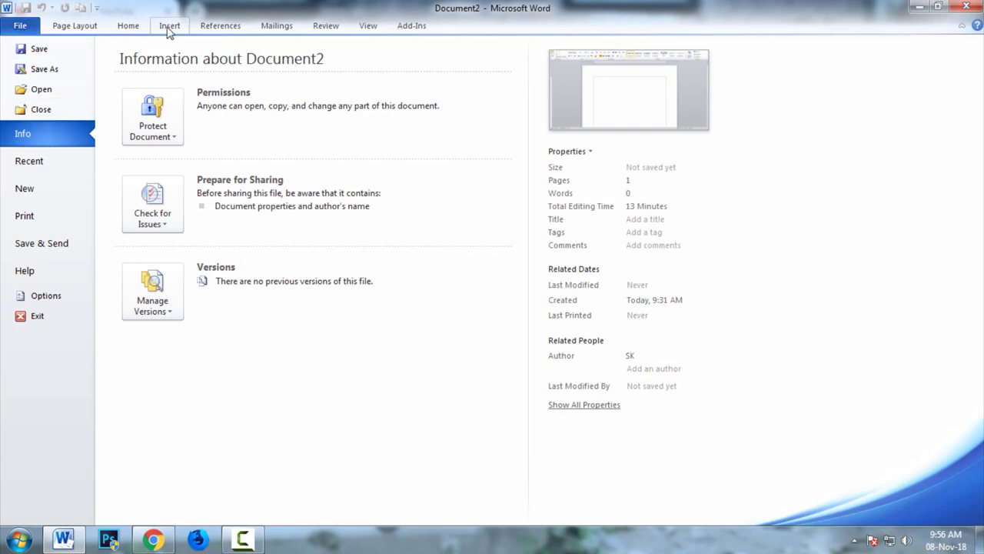
left_click(40, 295)
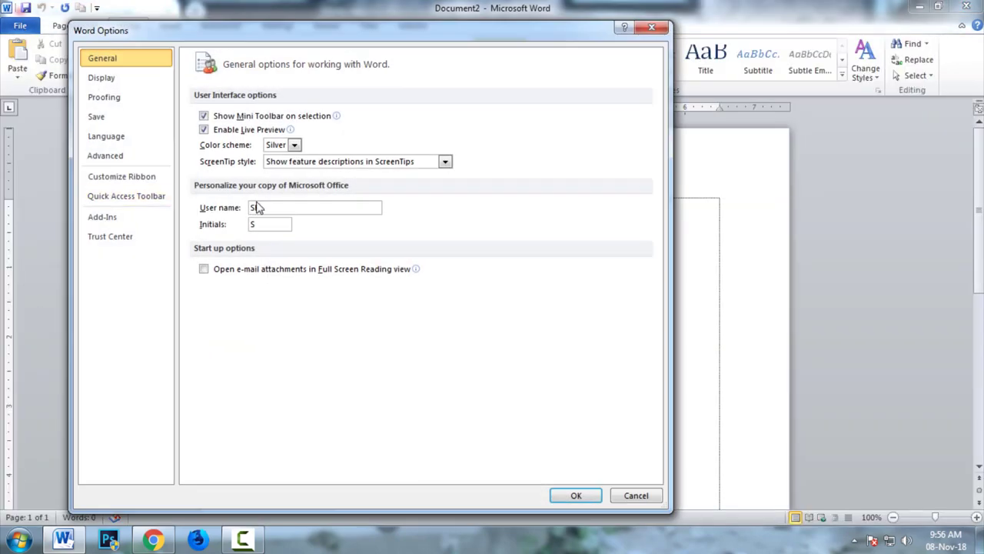
Step: Add the plain Paste command to the Quick Access Toolbar after Copy, then paste the Bengali text with it
left_click(126, 196)
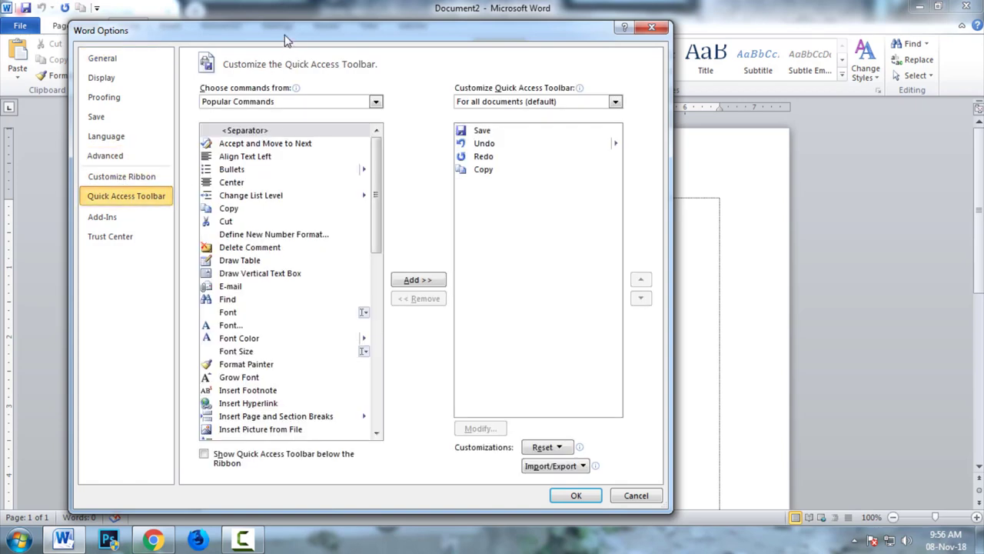
left_click_drag(280, 38, 149, 44)
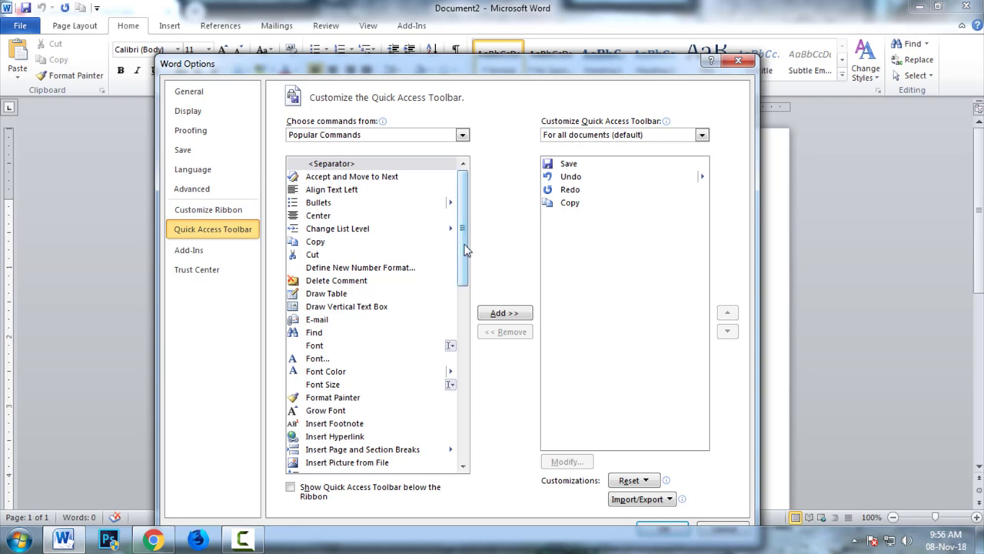
left_click_drag(461, 254, 462, 396)
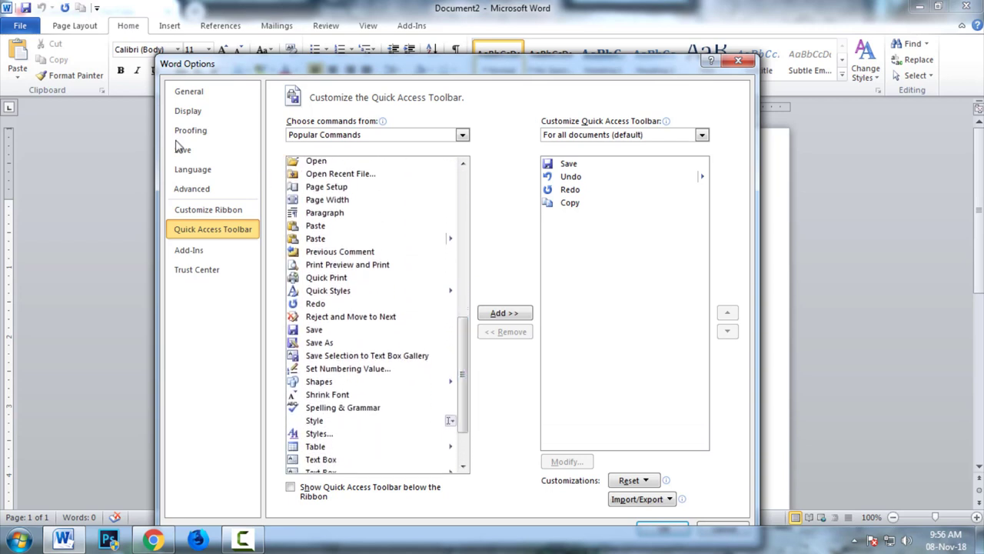
left_click(318, 241)
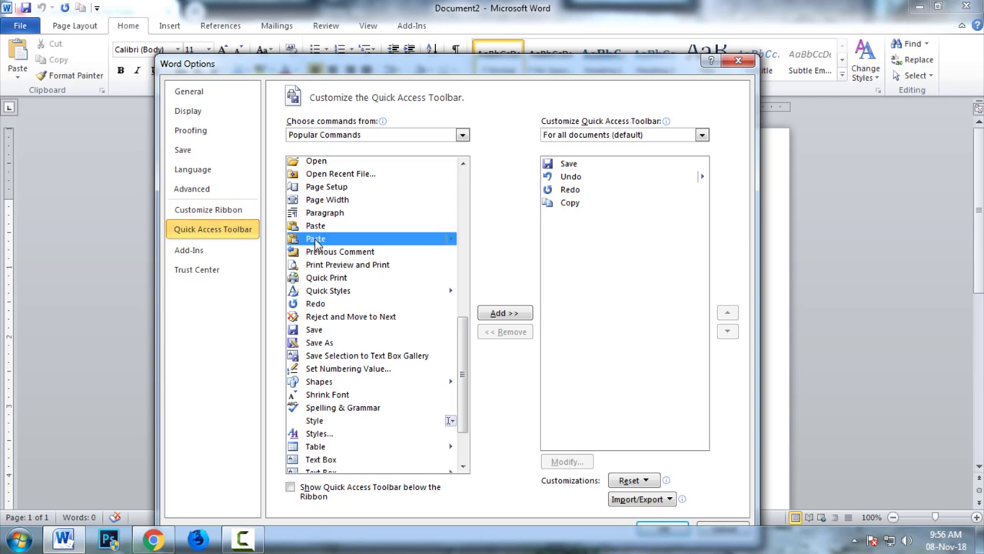
left_click(317, 227)
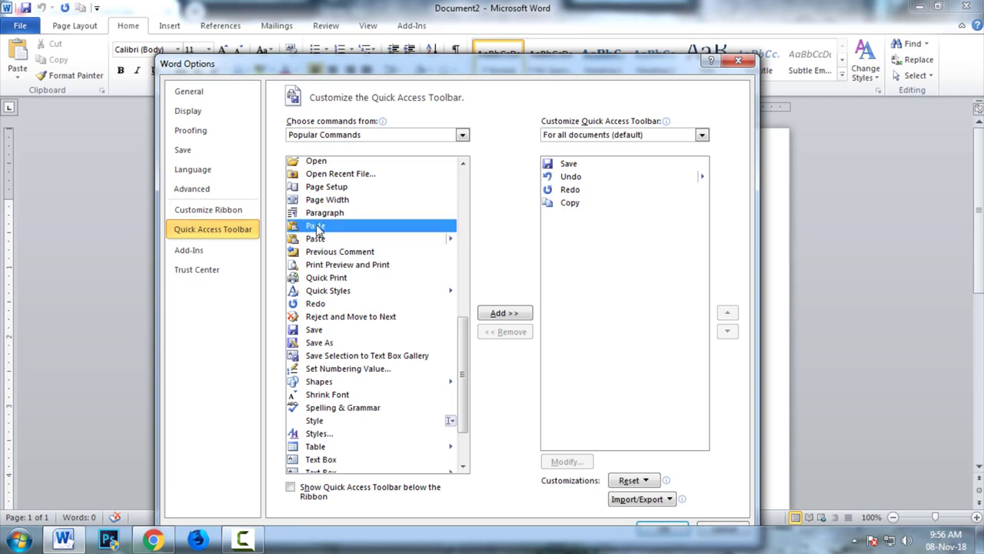
left_click(513, 316)
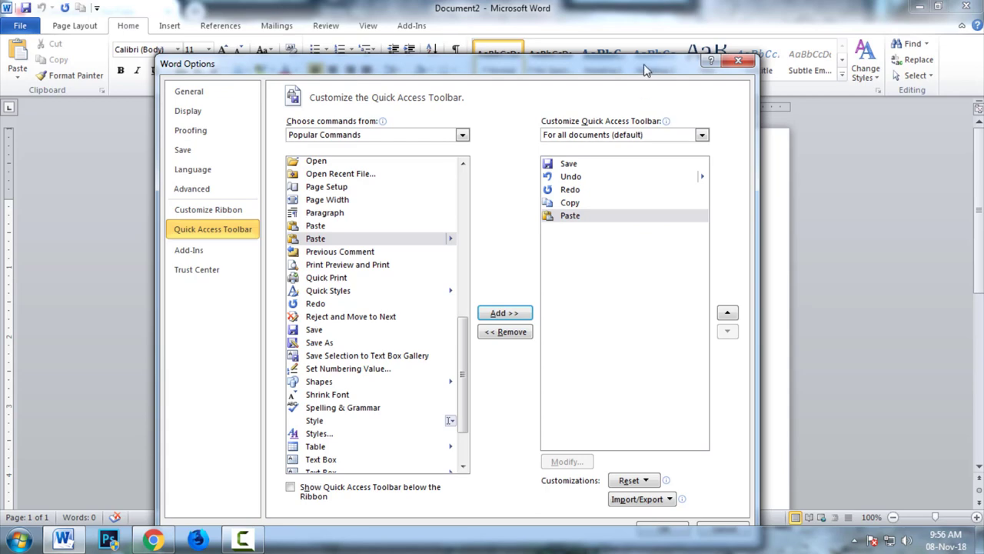
left_click_drag(644, 63, 612, 11)
left_click(630, 475)
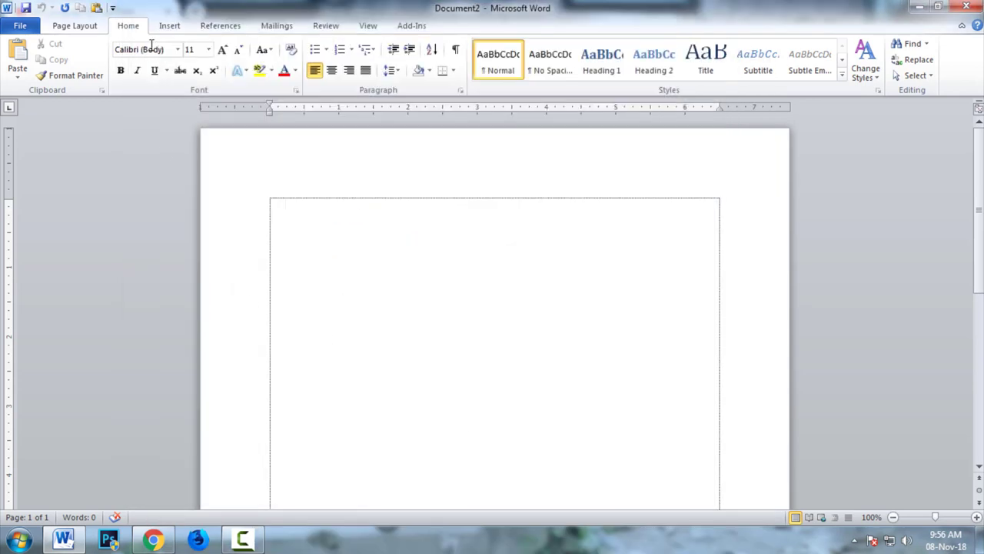
left_click(96, 8)
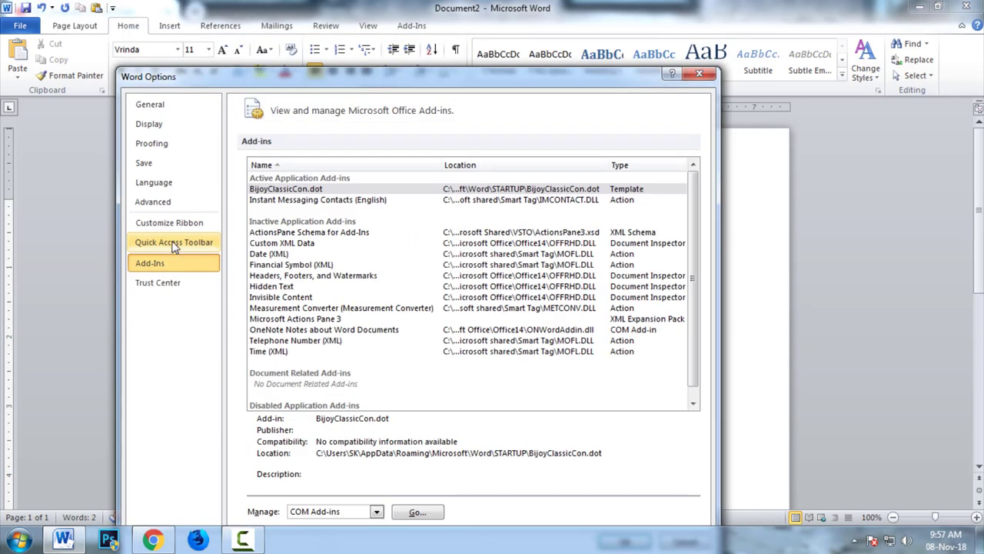
Step: In Customize Ribbon, list Tool Tabs and then All Tabs in the tabs dropdown
left_click(172, 241)
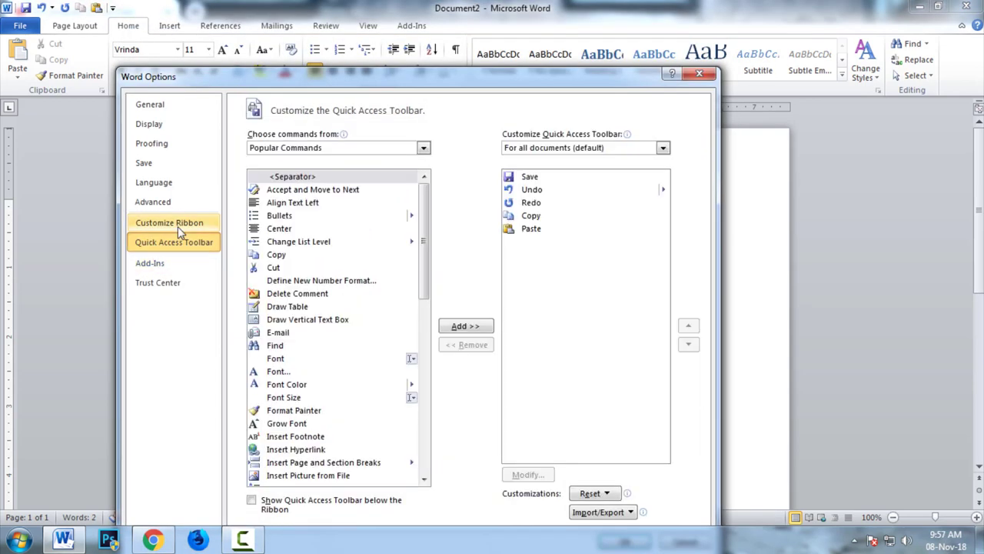
left_click(179, 224)
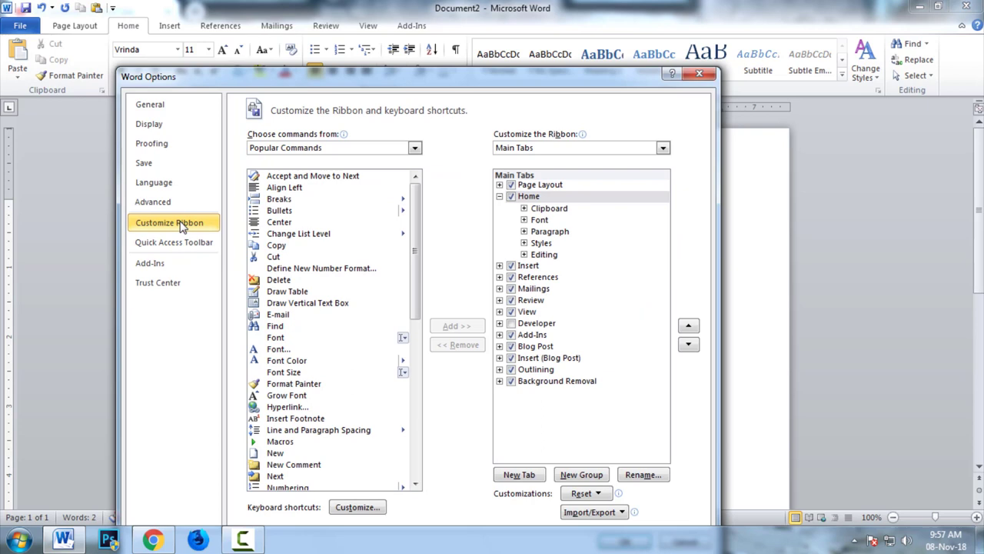
left_click(530, 150)
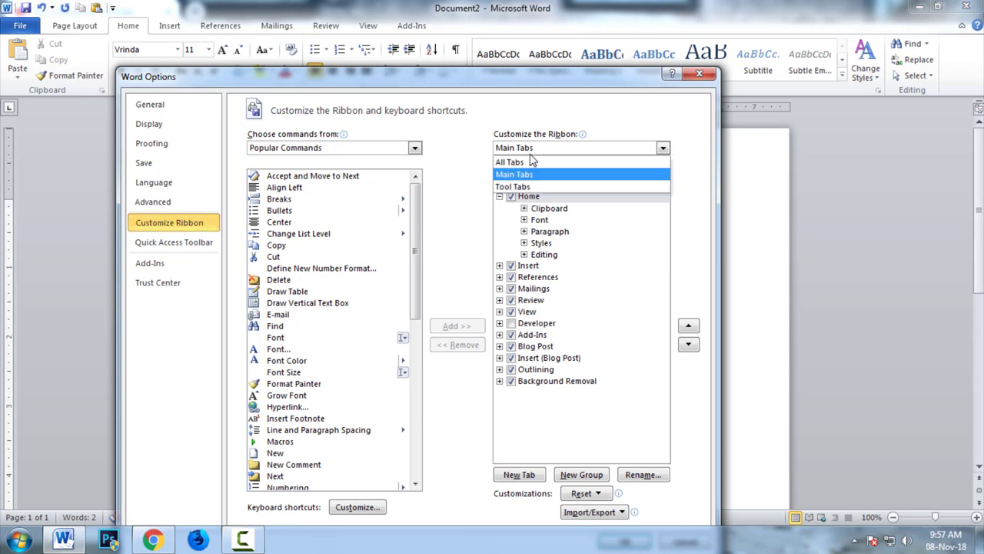
left_click(524, 187)
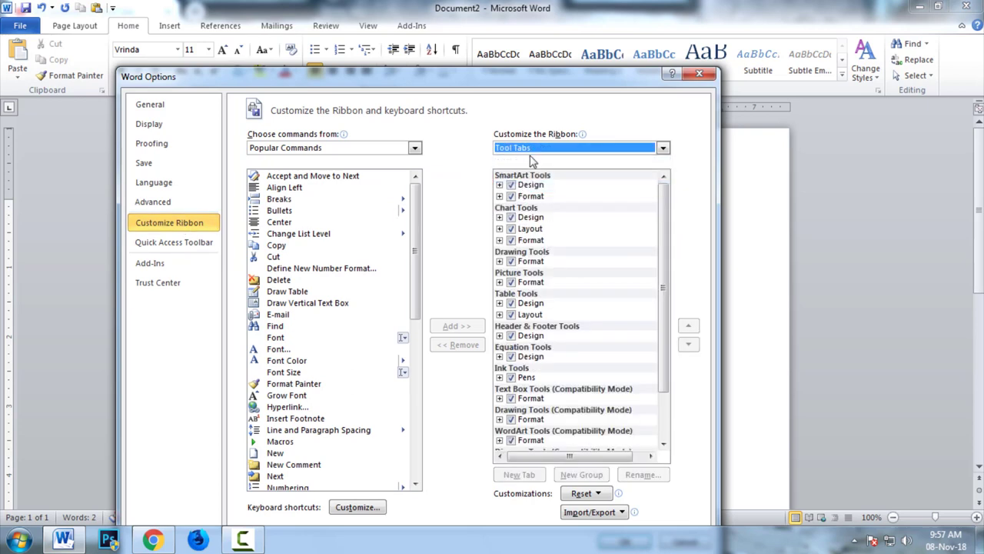
left_click(534, 150)
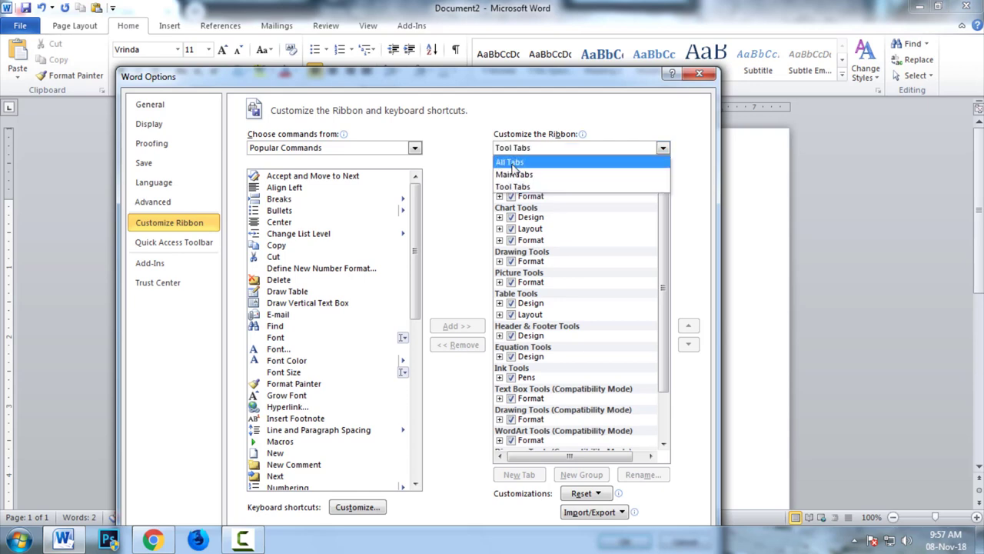
left_click(512, 162)
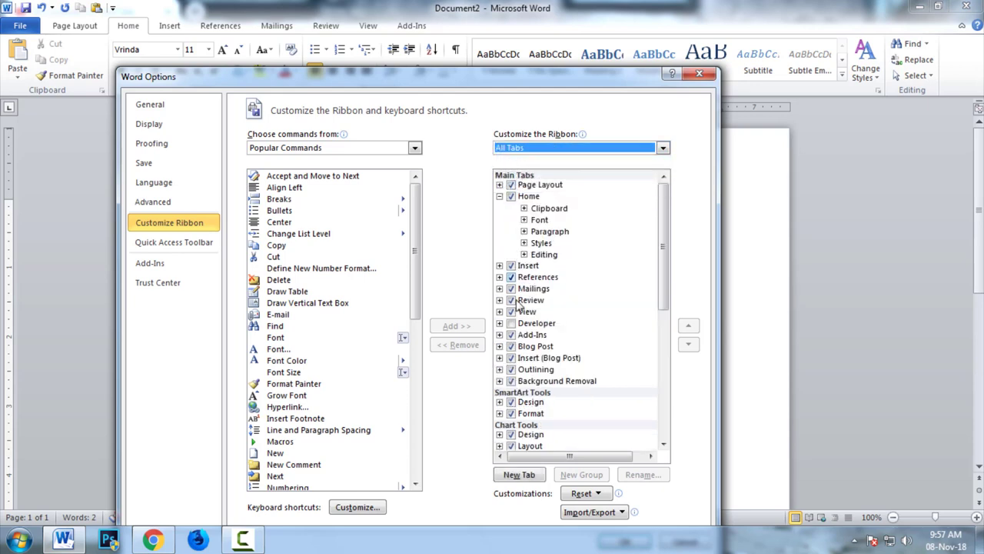
left_click_drag(662, 285, 670, 417)
Step: Browse Macros and Tool Tabs as command sources, then open keyboard shortcut customization
left_click(299, 149)
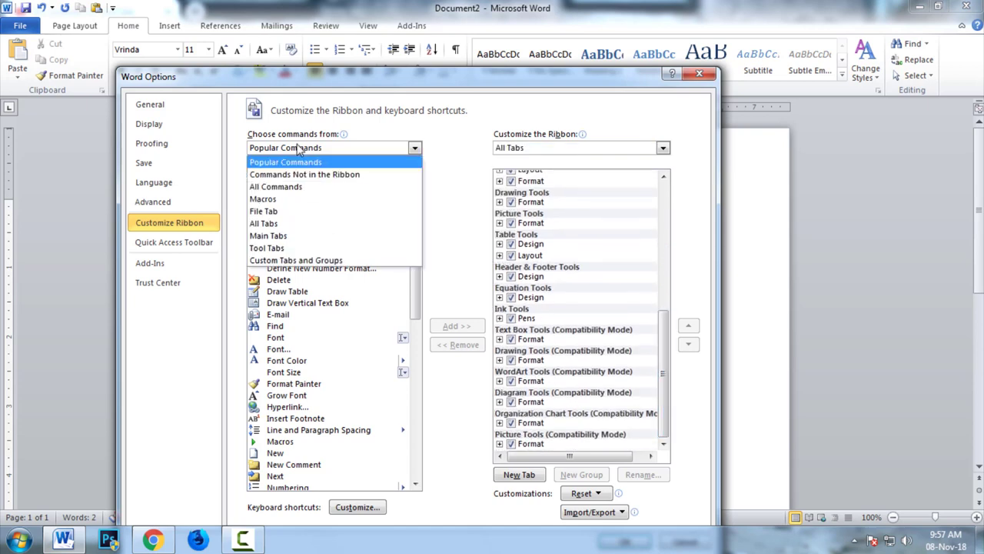
left_click(283, 199)
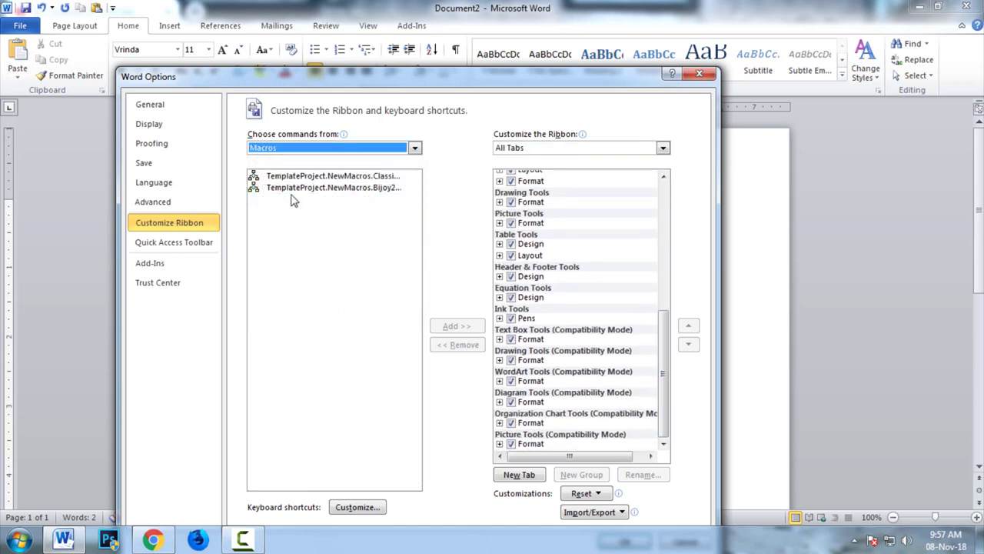
left_click(326, 149)
left_click(299, 252)
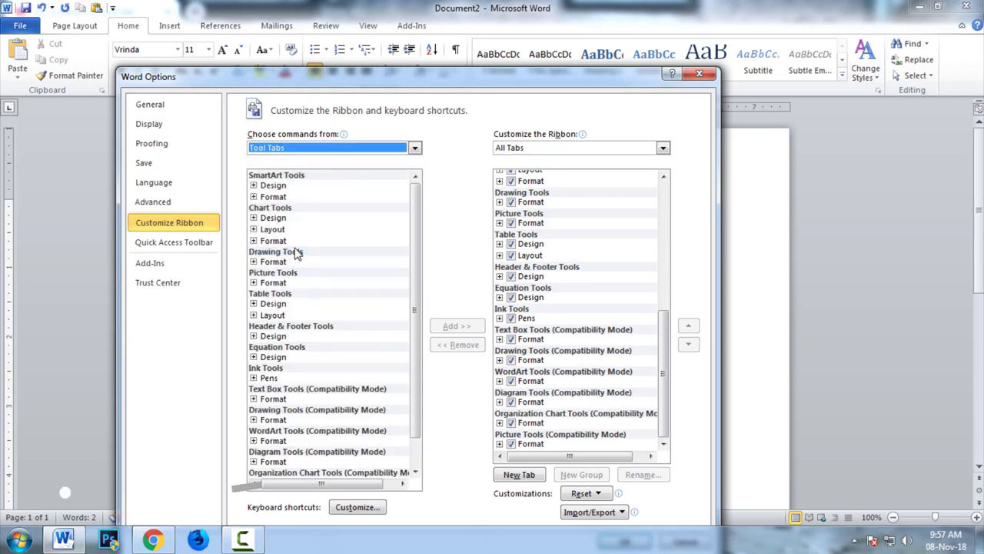
left_click(350, 508)
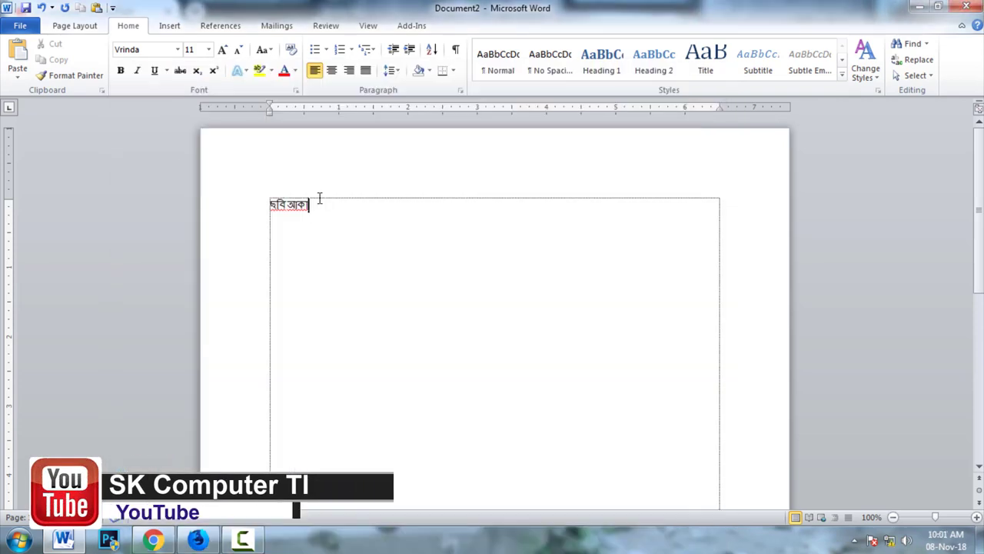
Step: In Customize Ribbon, list commands from All Tabs and select Page Layout > Page Setup > Margins
left_click(20, 26)
left_click(43, 297)
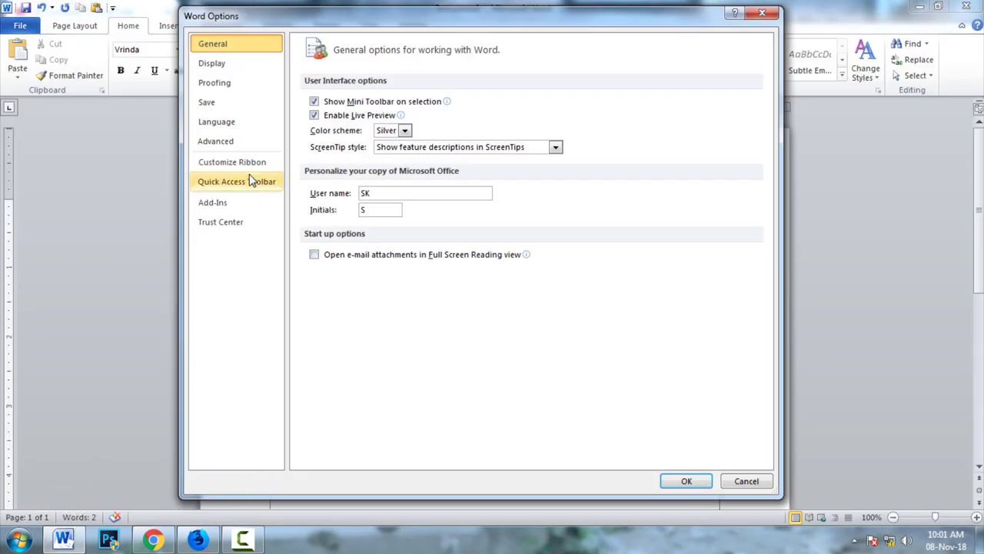
left_click(208, 163)
left_click(381, 89)
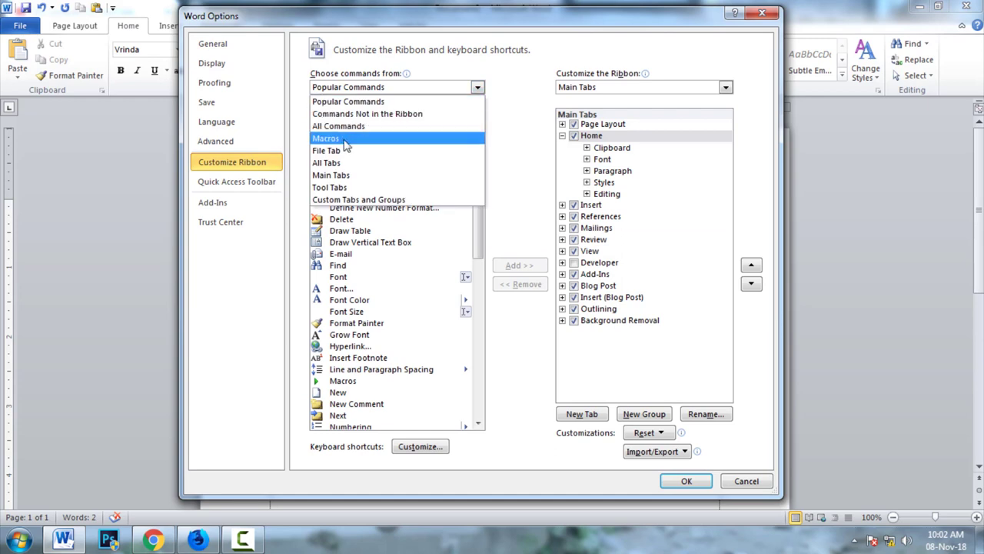
left_click(330, 162)
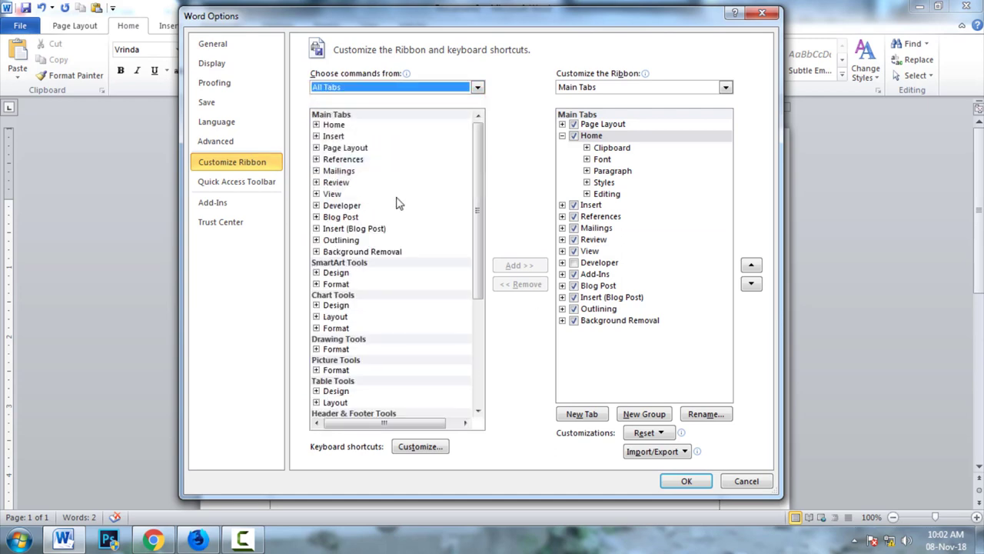
left_click(316, 148)
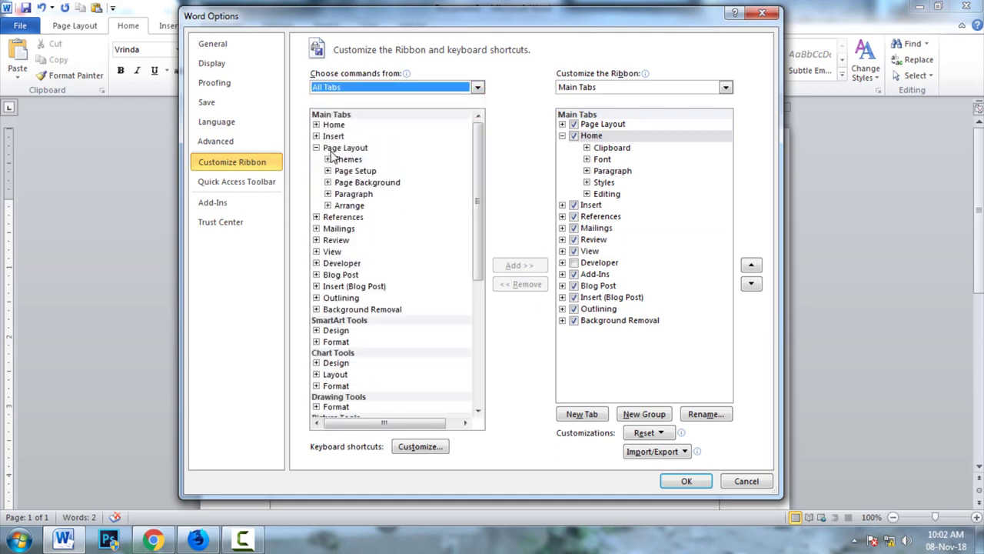
left_click(329, 171)
left_click(368, 195)
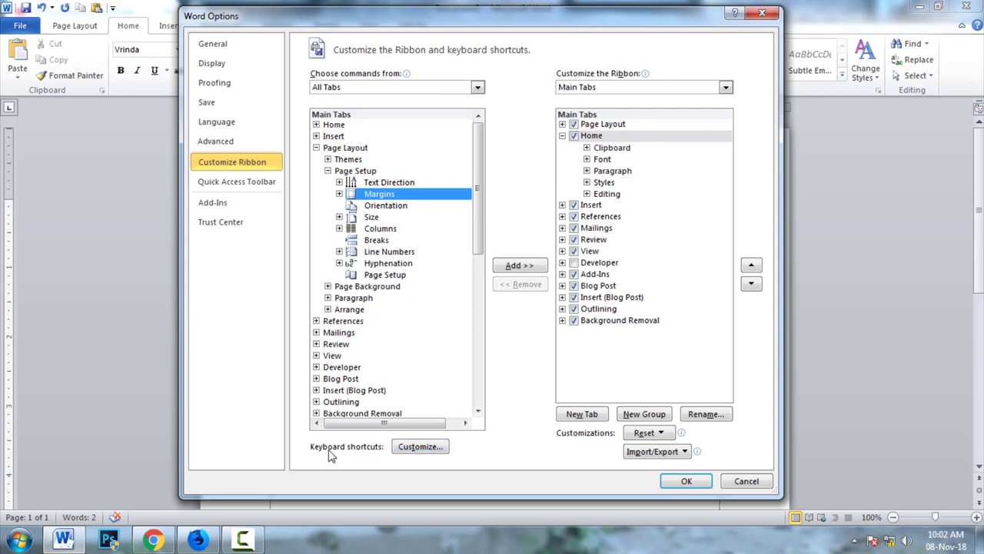
Step: In Customize Keyboard, find and select PageSetupMargins under the Page Layout Tab category
left_click(418, 449)
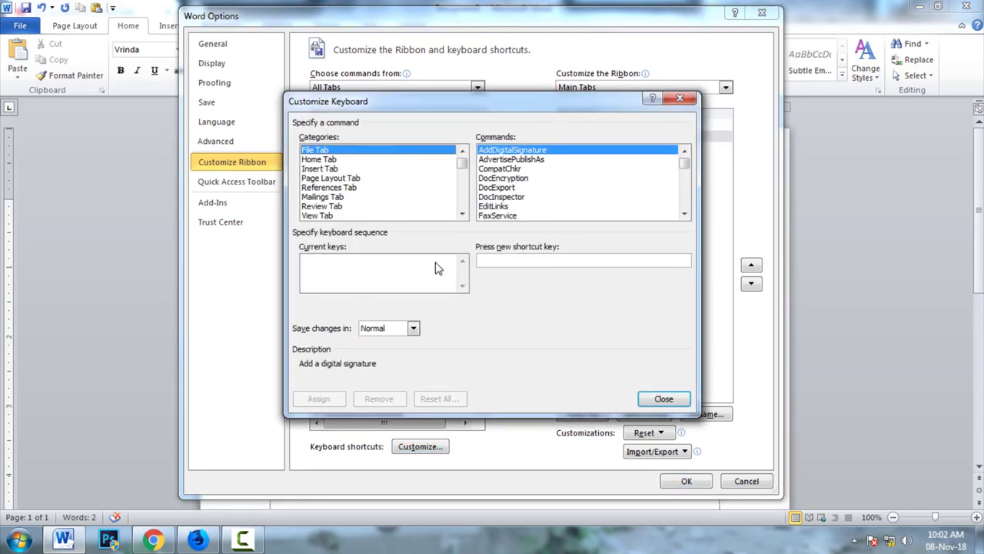
left_click(324, 179)
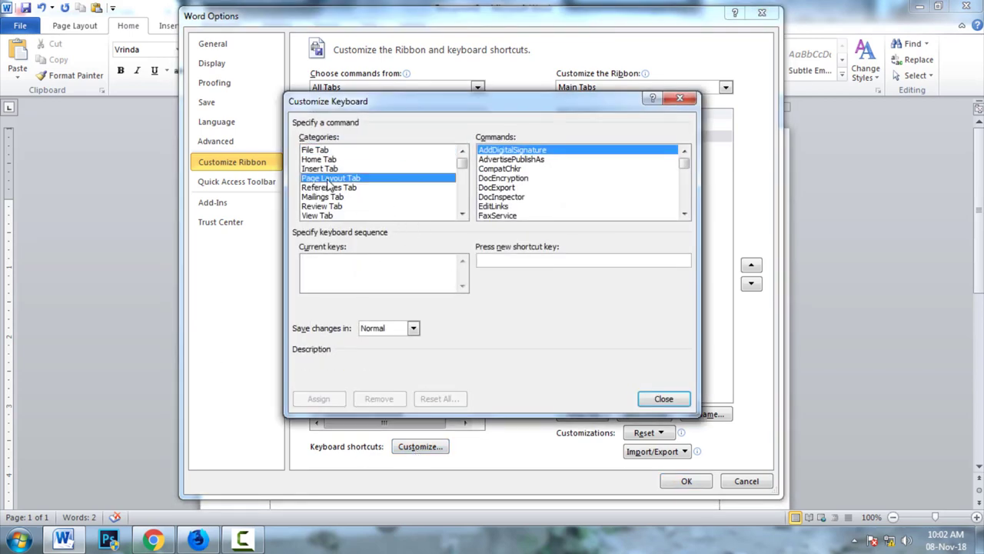
scroll(683, 220, "down", 2)
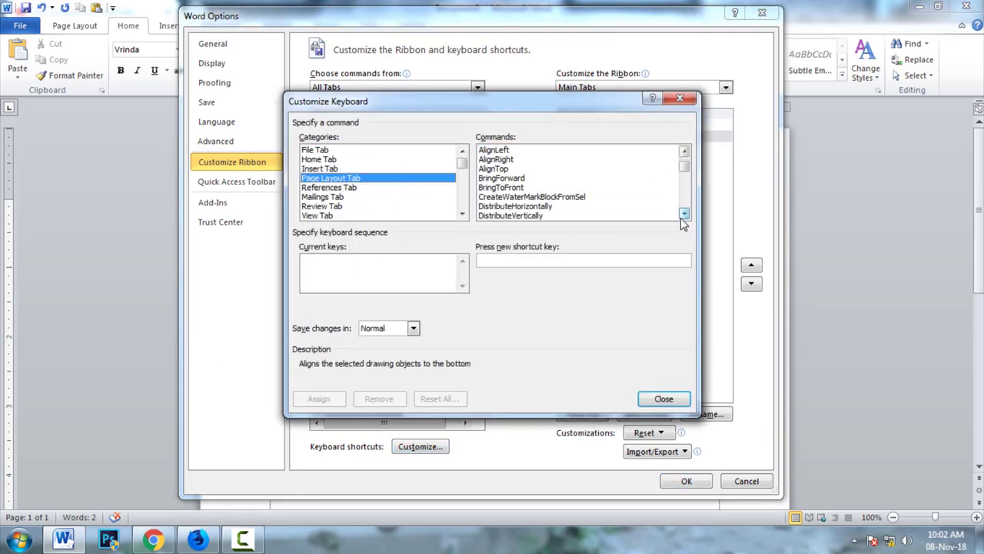
left_click(684, 214)
left_click(684, 213)
left_click(684, 213)
left_click(683, 214)
left_click(683, 214)
left_click(684, 213)
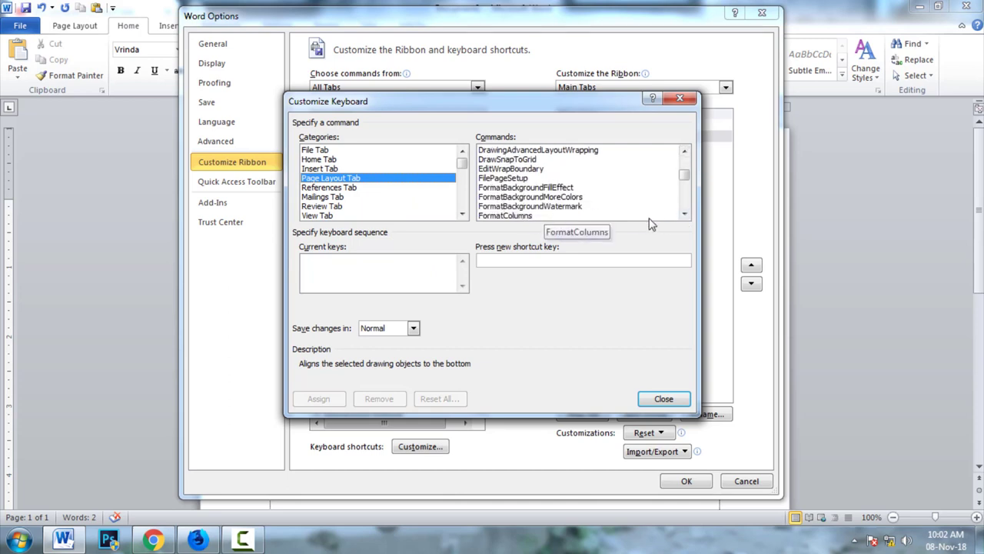
left_click(683, 183)
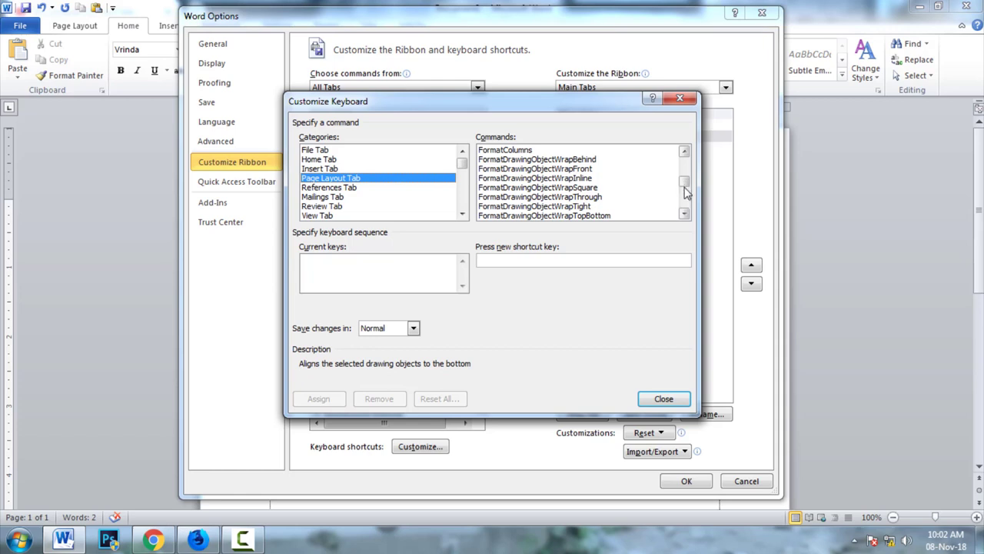
left_click(683, 194)
left_click(684, 194)
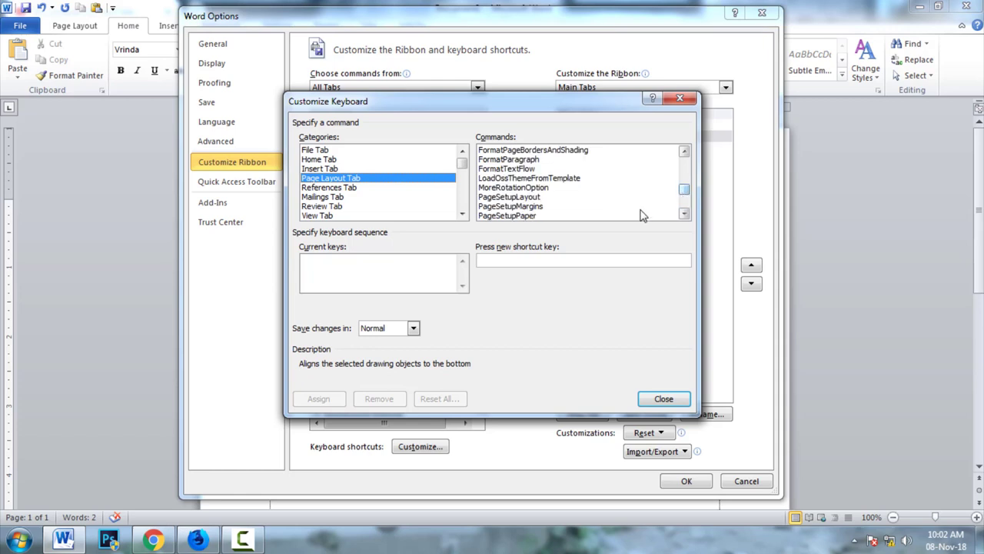
left_click(513, 209)
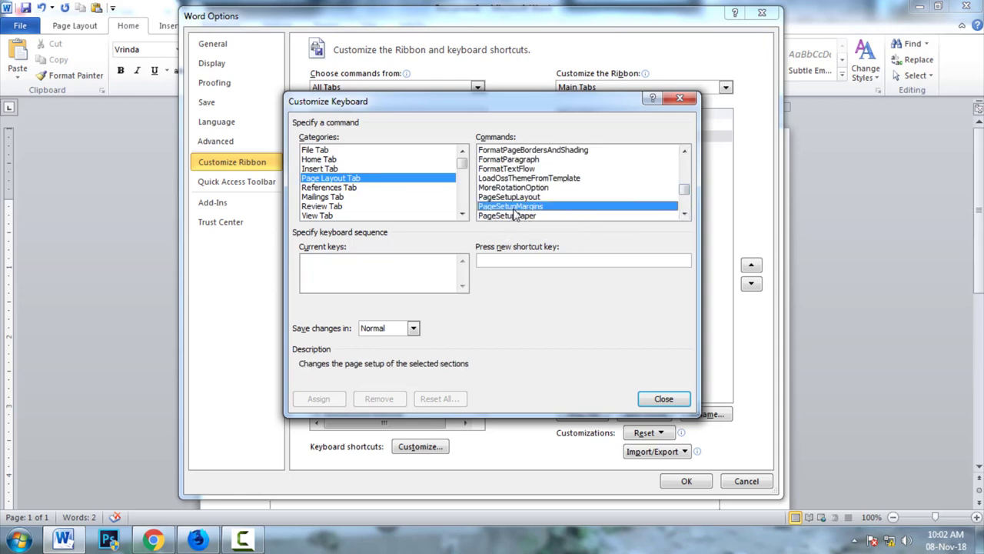
Step: Assign Ctrl+Q to PageSetupMargins and close the dialogs with OK
left_click(496, 260)
key("ctrl+q")
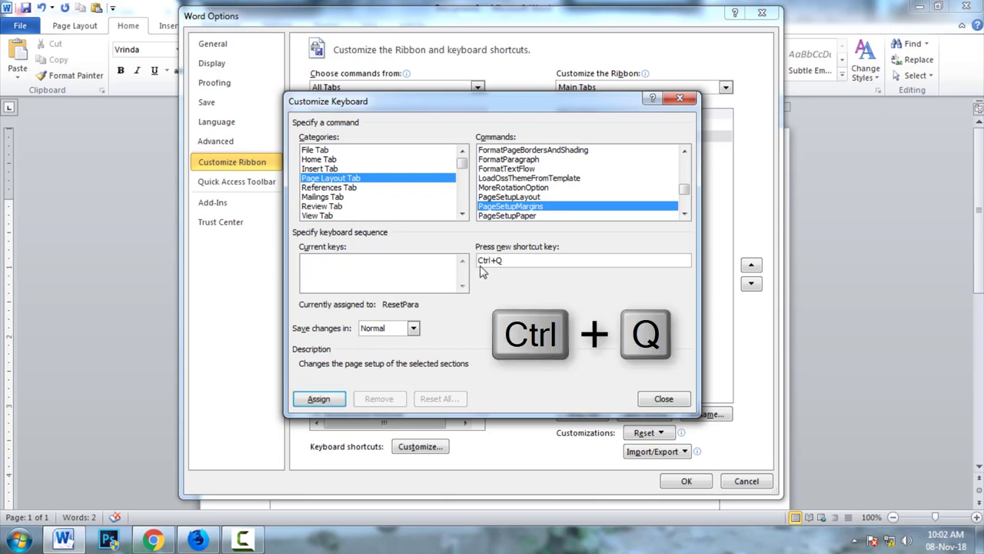
left_click(320, 400)
left_click(665, 400)
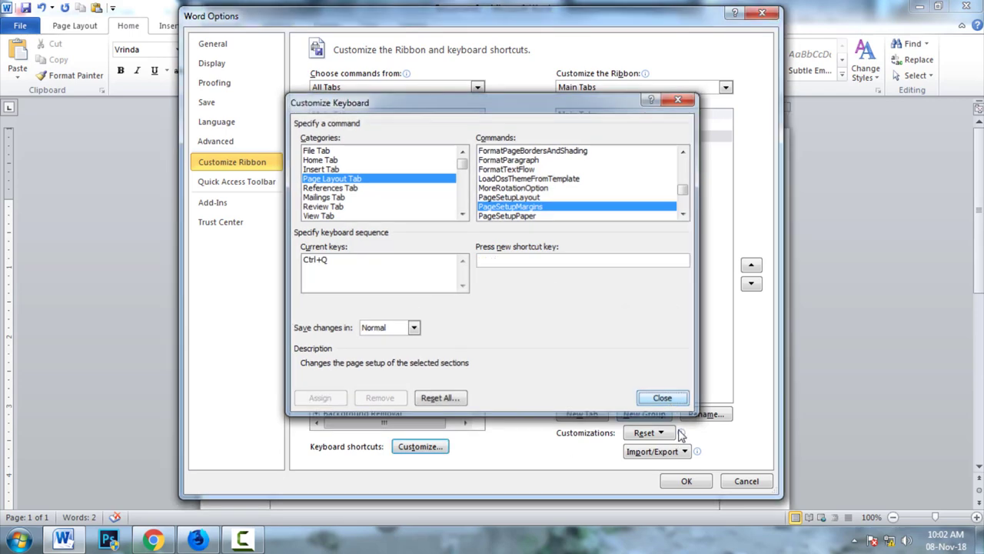
left_click(686, 481)
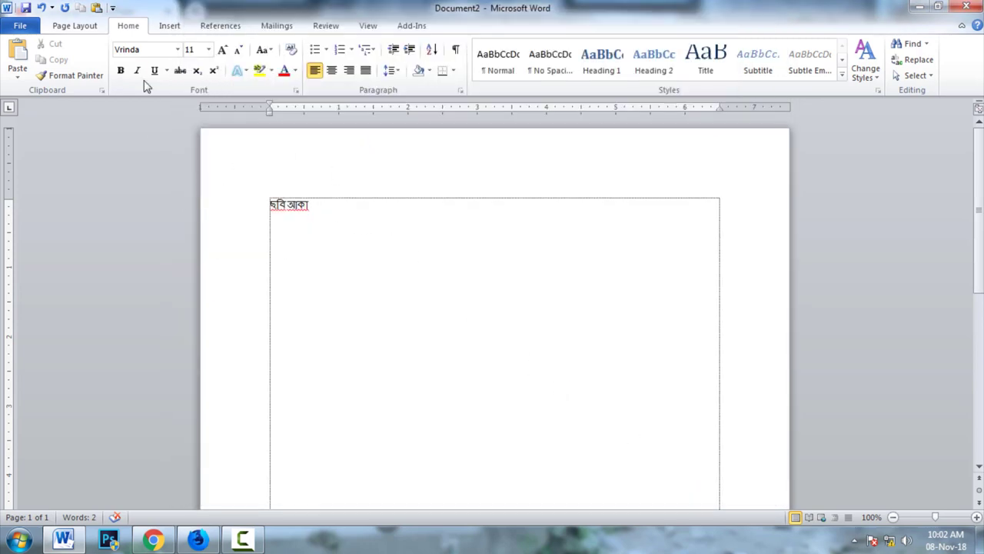
Step: Open Custom Margins from the Page Layout Margins presets, then close the Page Setup dialog
left_click(77, 26)
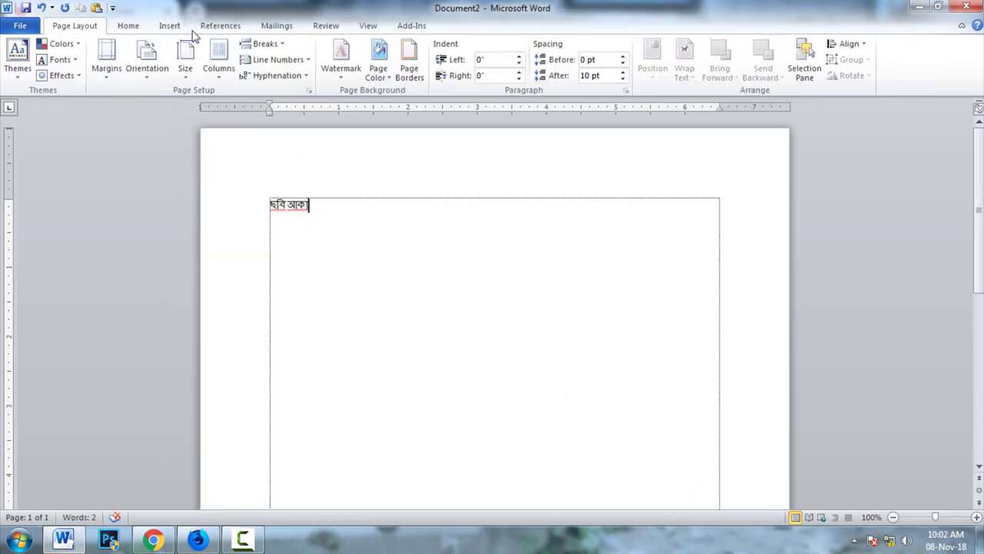
left_click(109, 67)
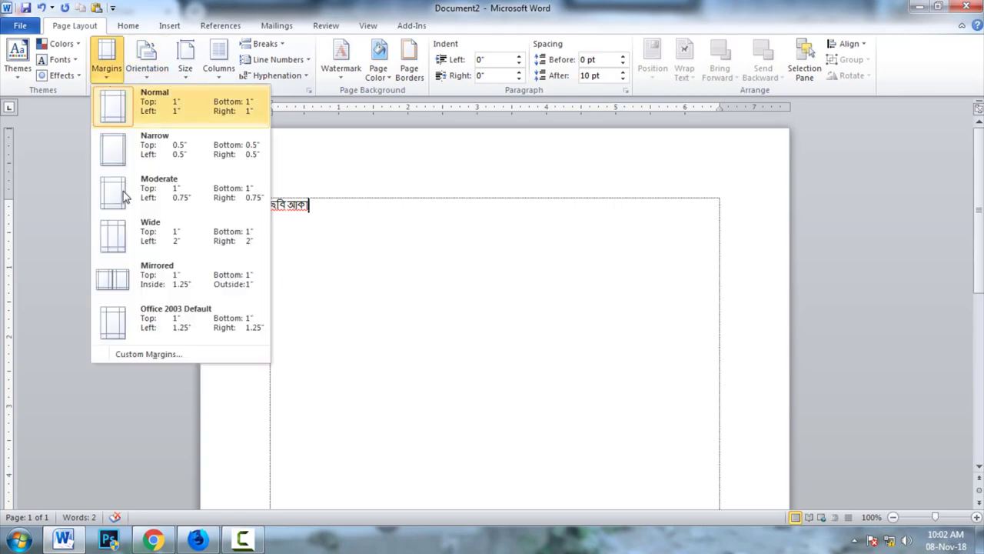
left_click(128, 354)
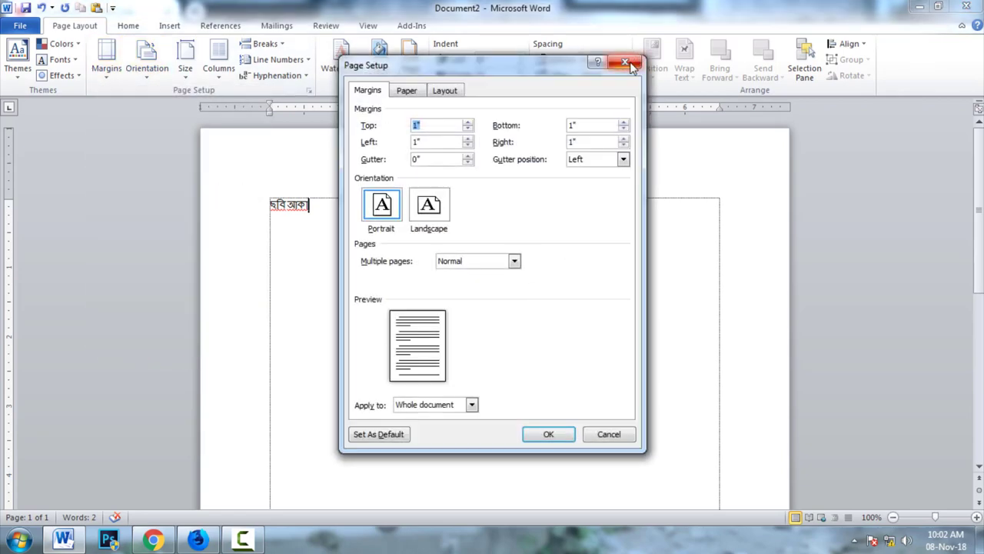
left_click(626, 61)
Step: Reopen Page Setup margins from the keyboard (Alt+P, S, P) and dismiss it with Esc
key("alt+p")
key("s")
key("p")
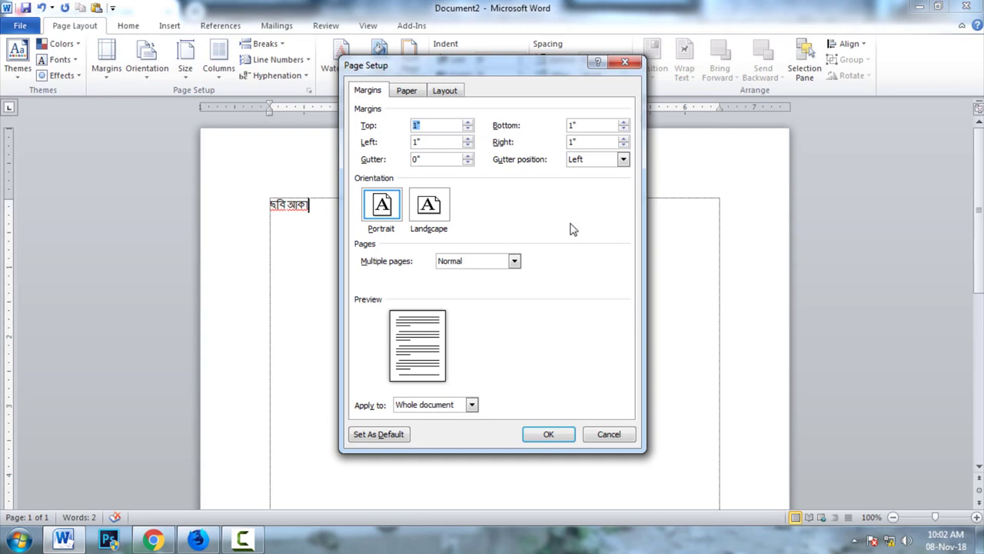
key("Escape")
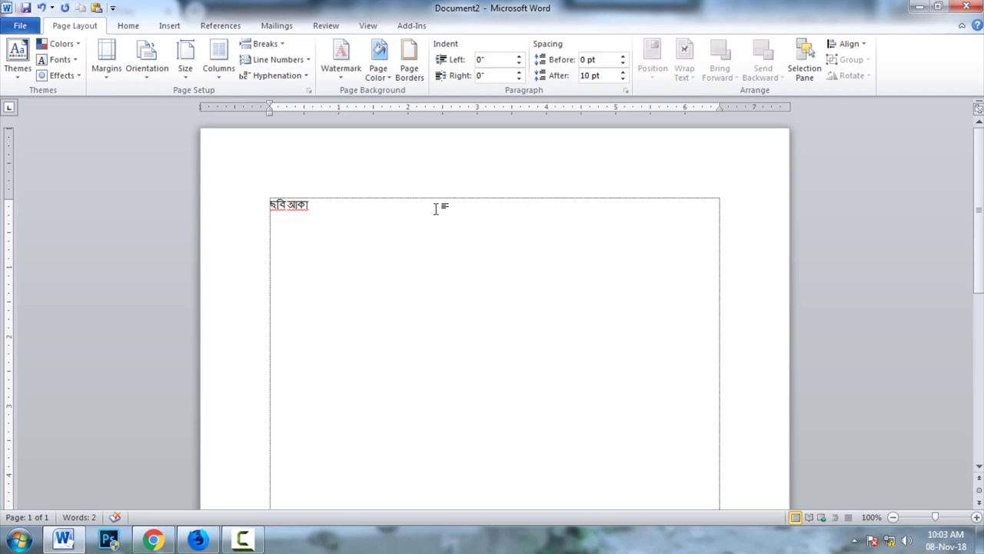
Step: Open Customize Ribbon and start renaming the Page Layout tab, then cancel
left_click(21, 26)
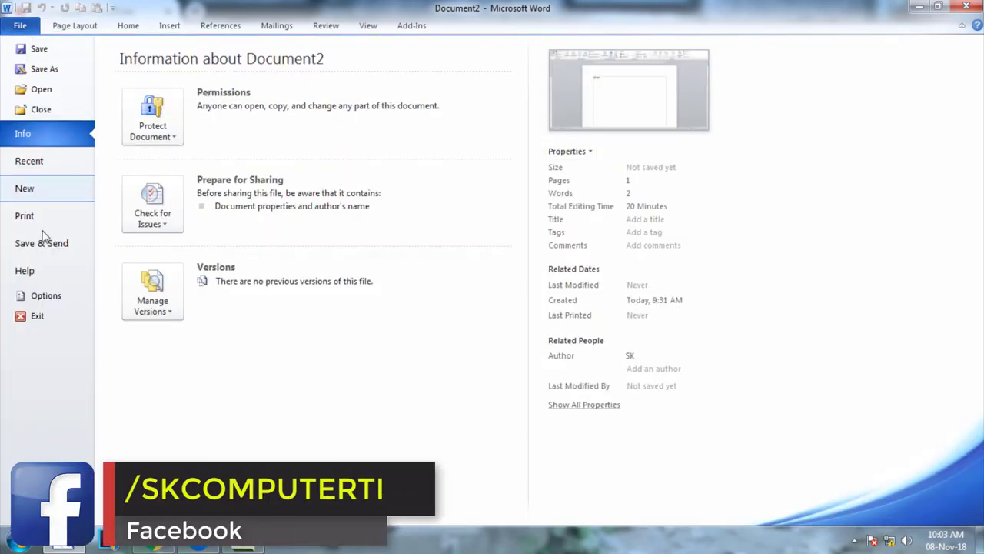
left_click(41, 296)
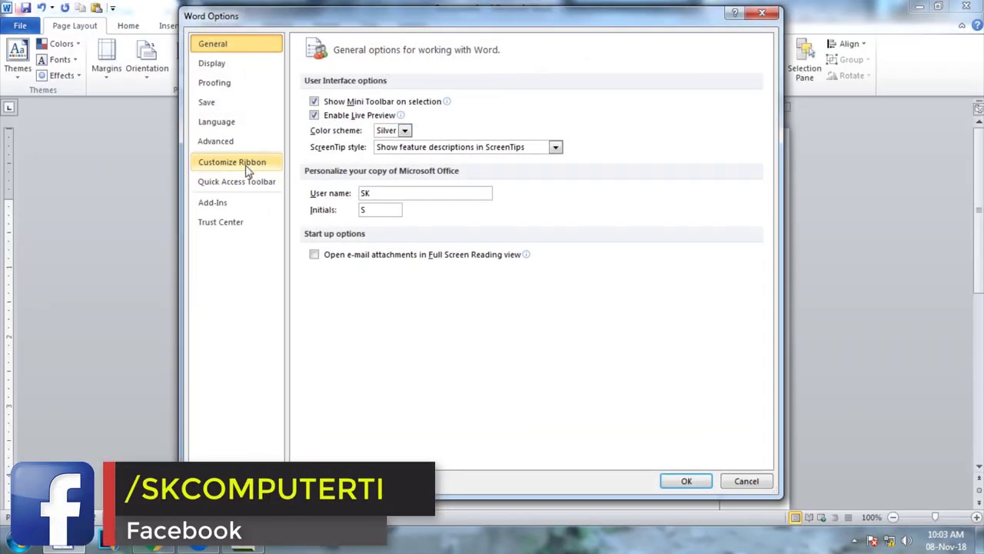
left_click(246, 167)
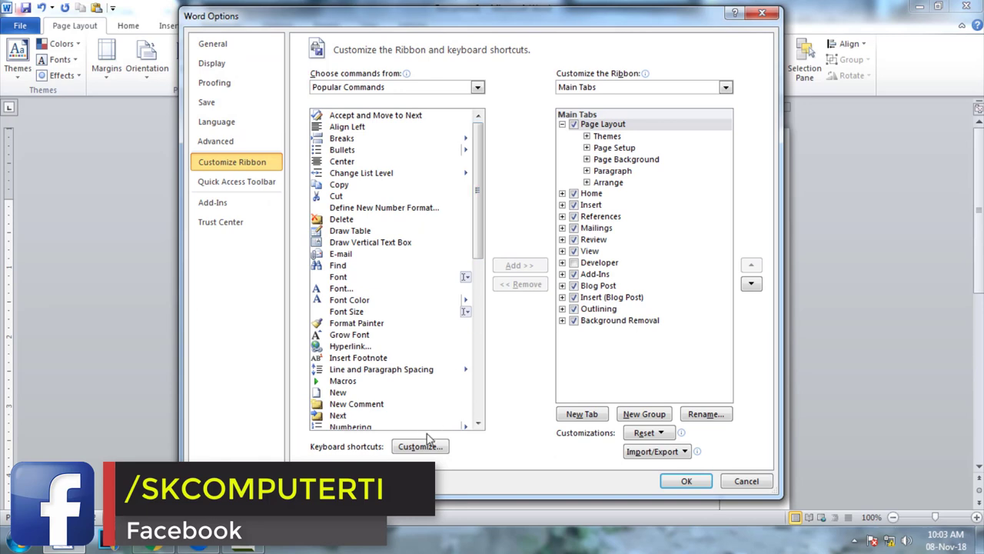
scroll(473, 346, "down", 6)
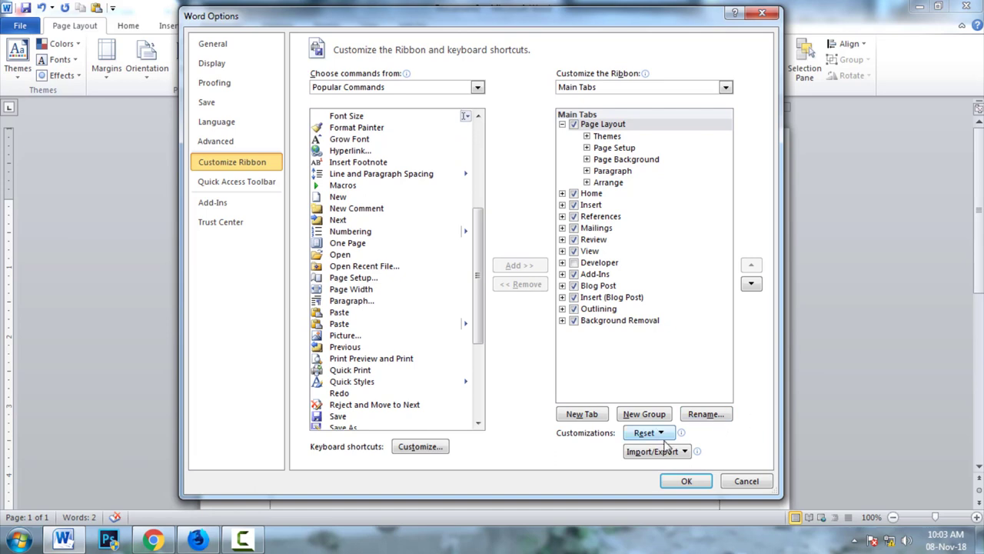
left_click(705, 414)
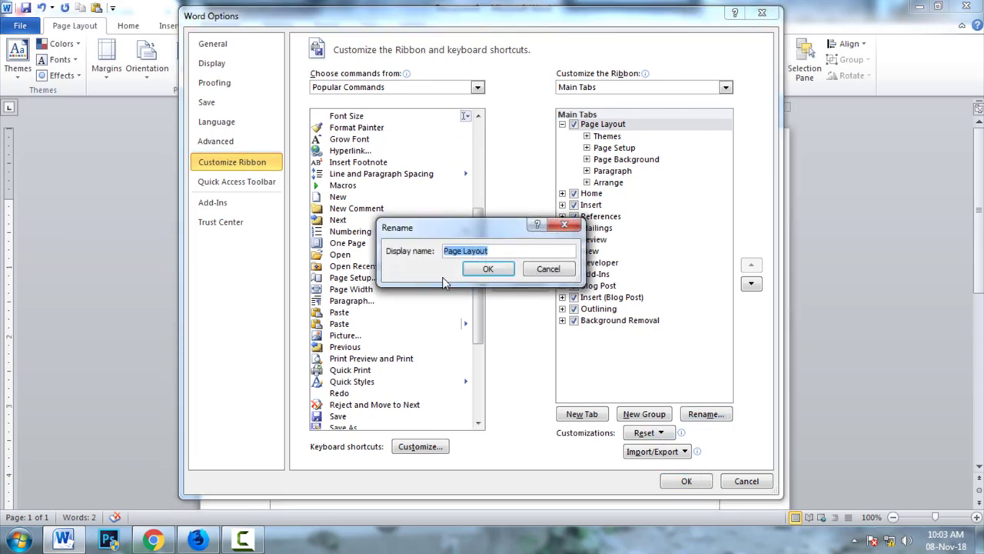
left_click_drag(471, 228, 582, 201)
left_click(659, 243)
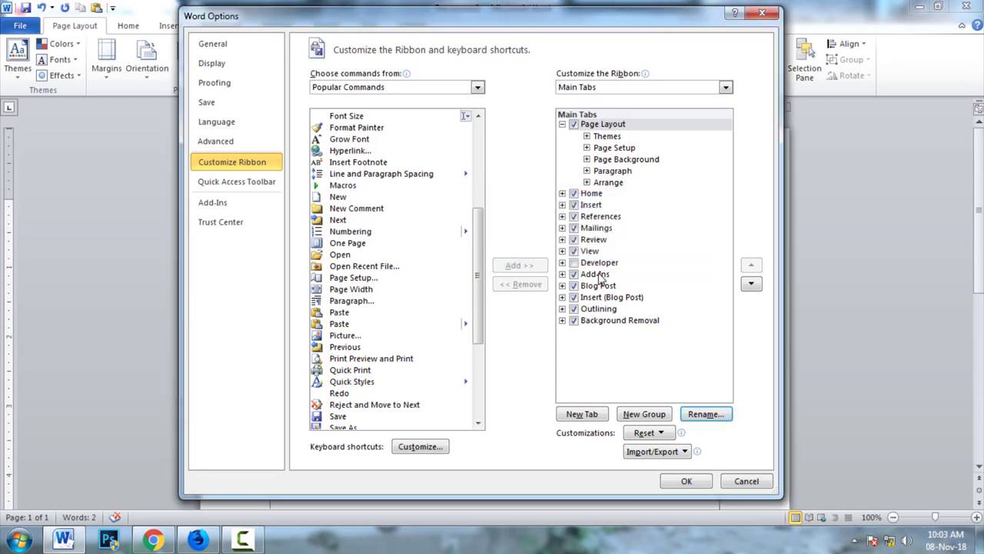
Step: Collapse Page Layout, try renaming the Insert tab and cancel, then move the Options window
left_click(562, 125)
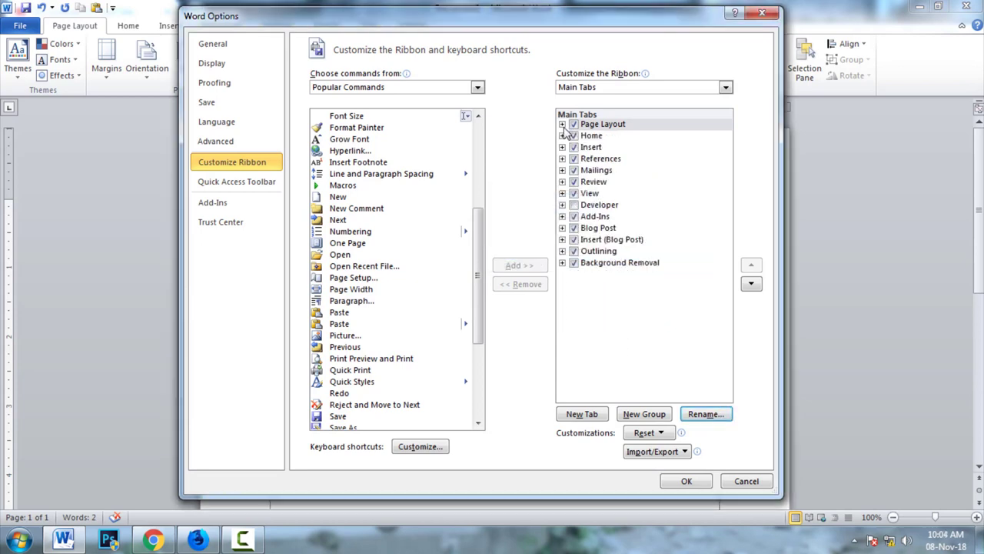
left_click(588, 147)
left_click(709, 415)
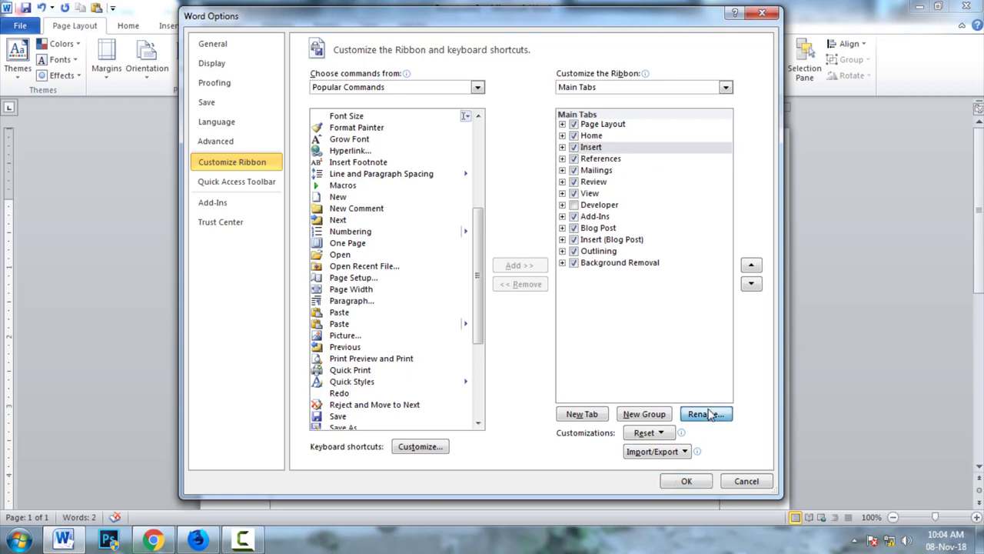
left_click(546, 268)
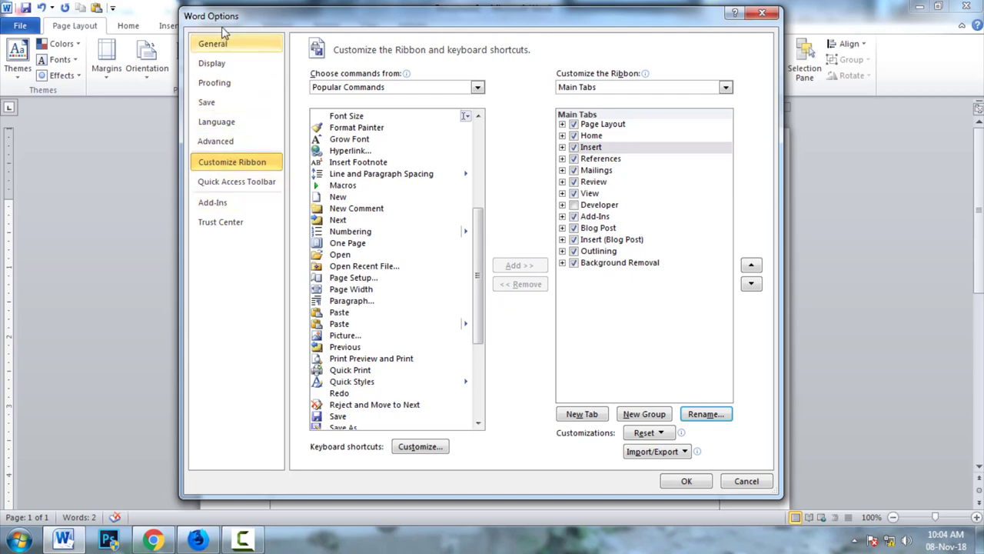
left_click_drag(227, 23, 144, 54)
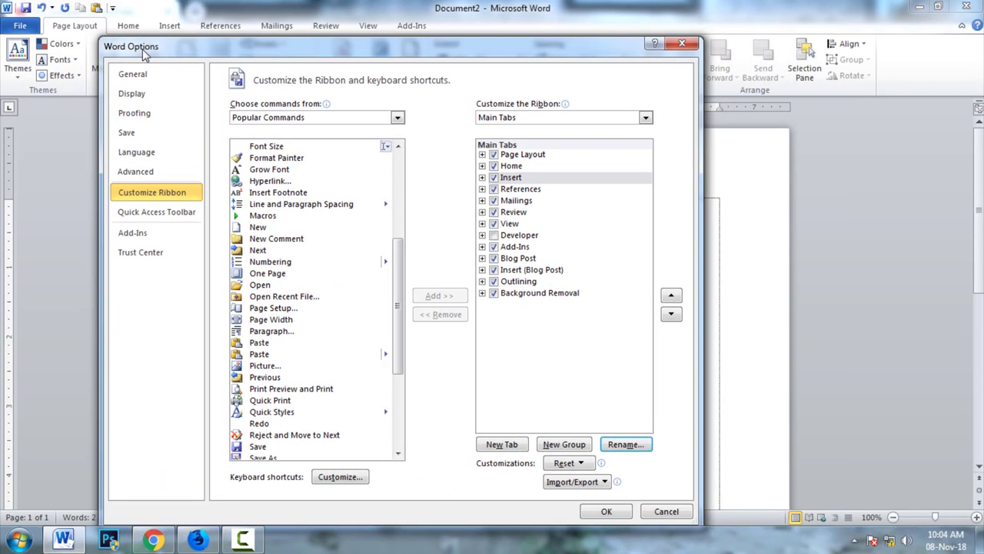